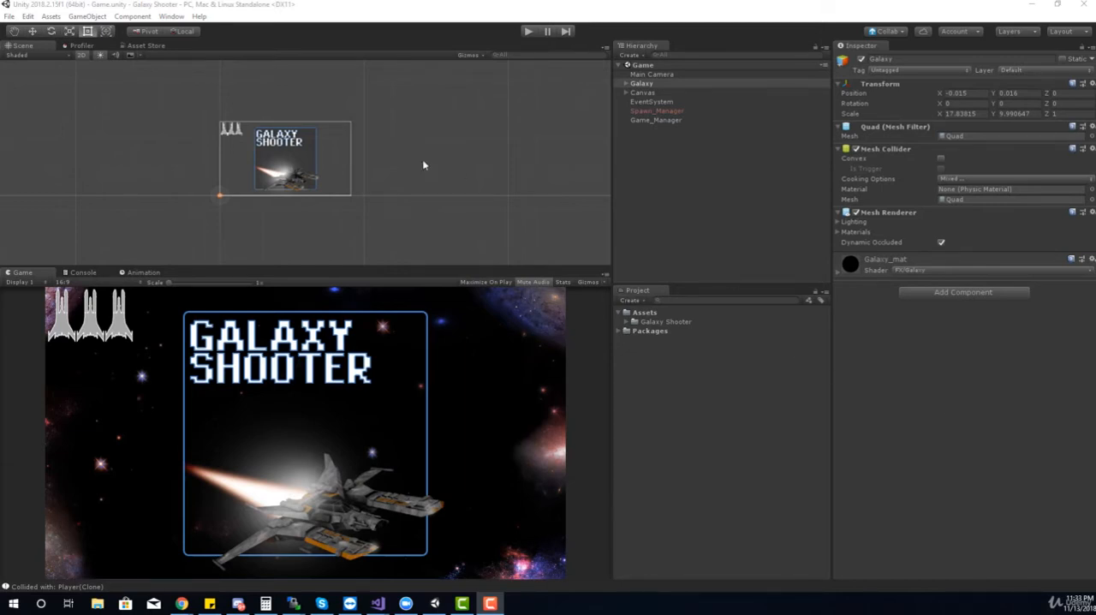
Find the Postprocessing package among all available packages in the Package Manager and install version 2.0.17
left_click(171, 16)
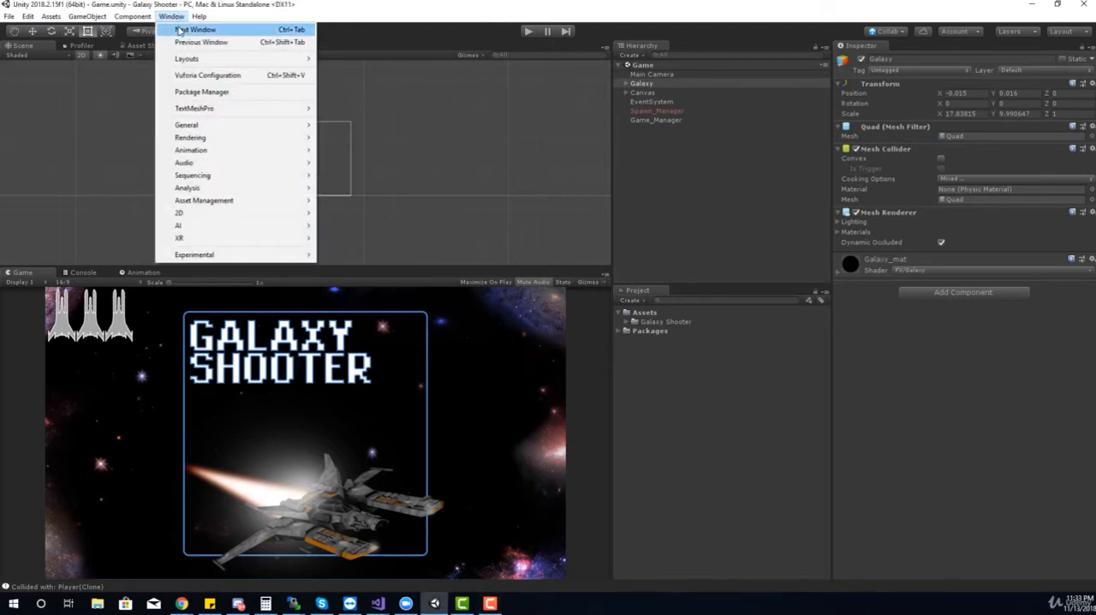
left_click(202, 92)
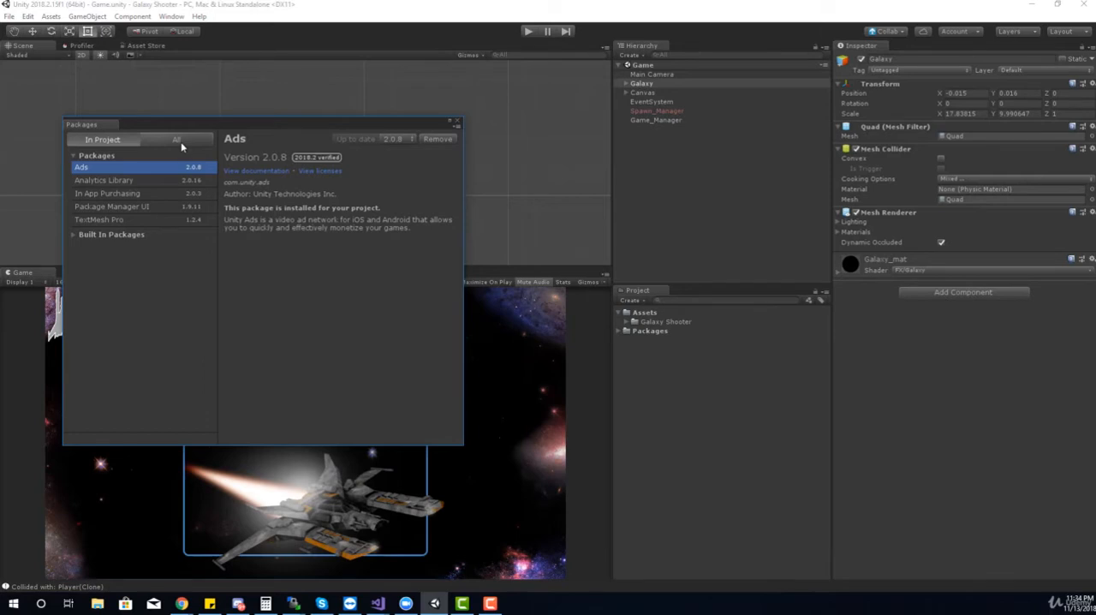
left_click(179, 143)
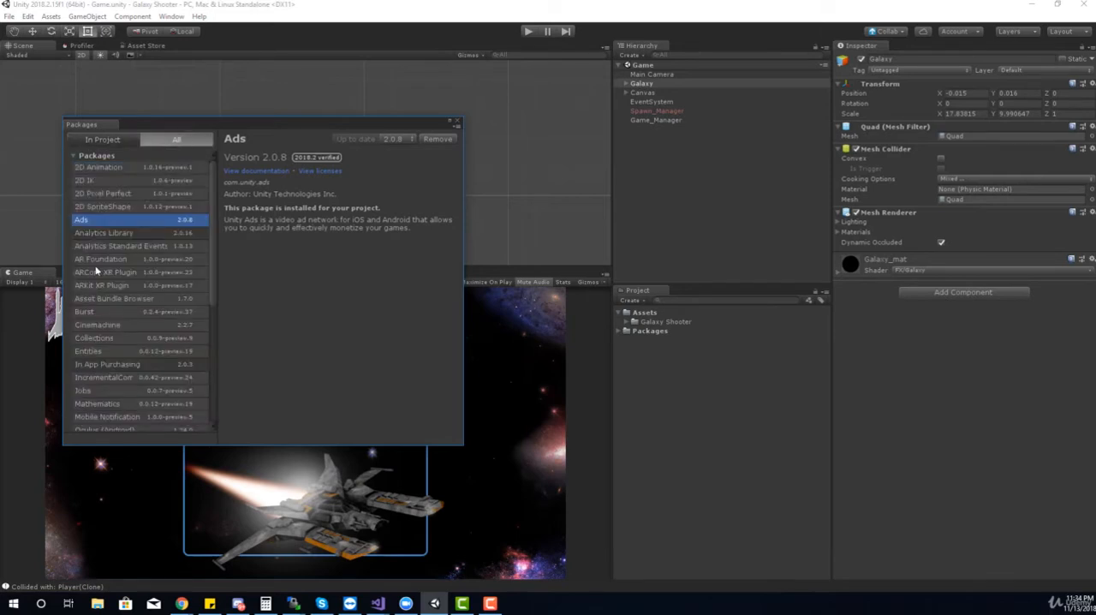
left_click(131, 259)
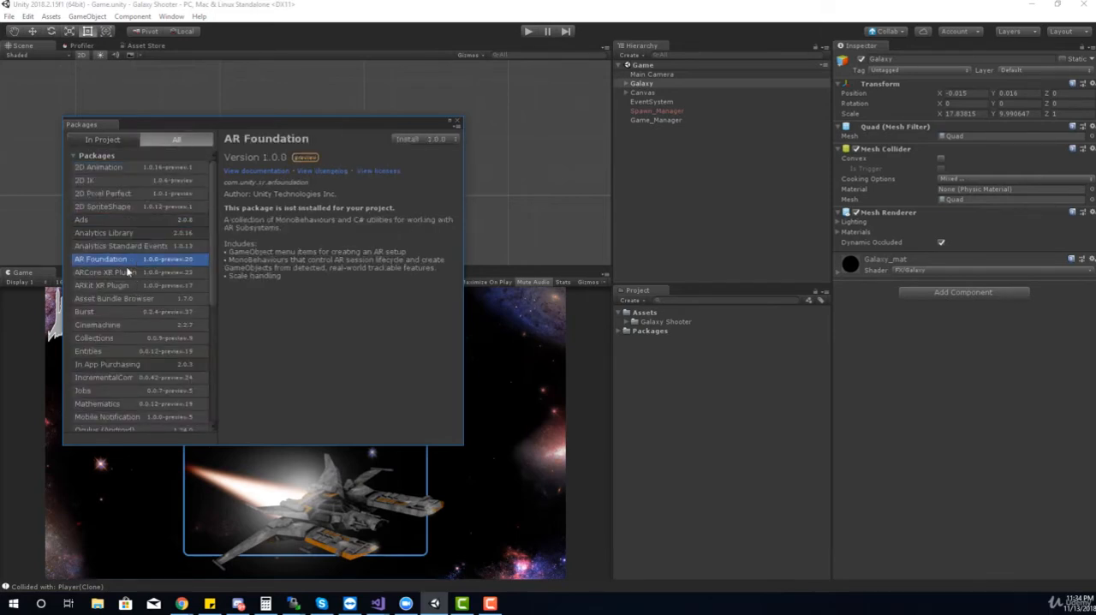
left_click(124, 284)
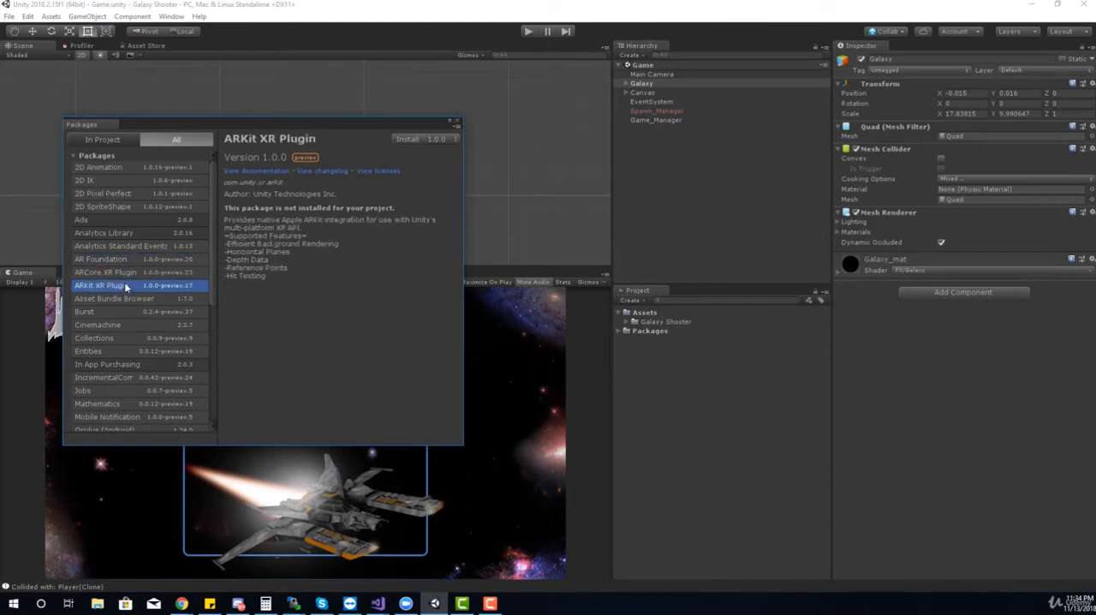
scroll(125, 283, "down", 3)
scroll(123, 347, "down", 5)
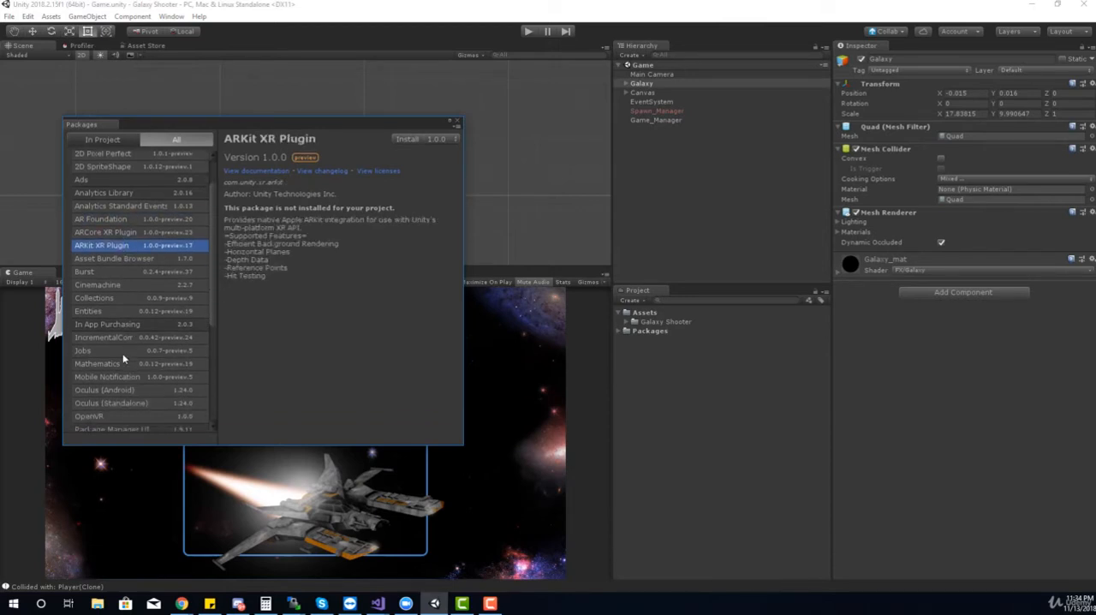
scroll(123, 359, "down", 1)
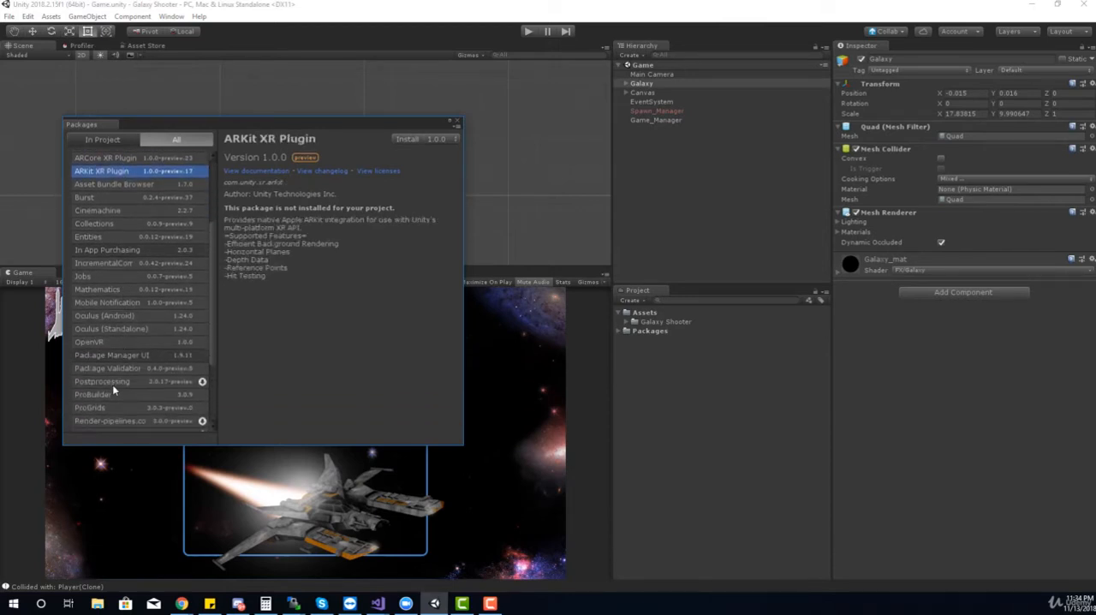
left_click(109, 381)
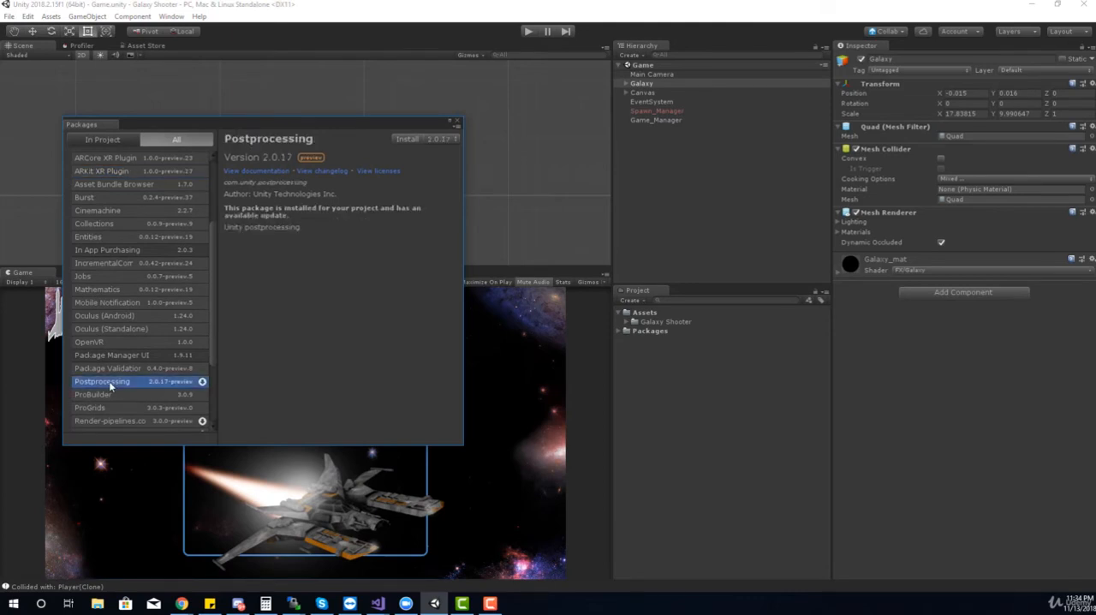
left_click(412, 140)
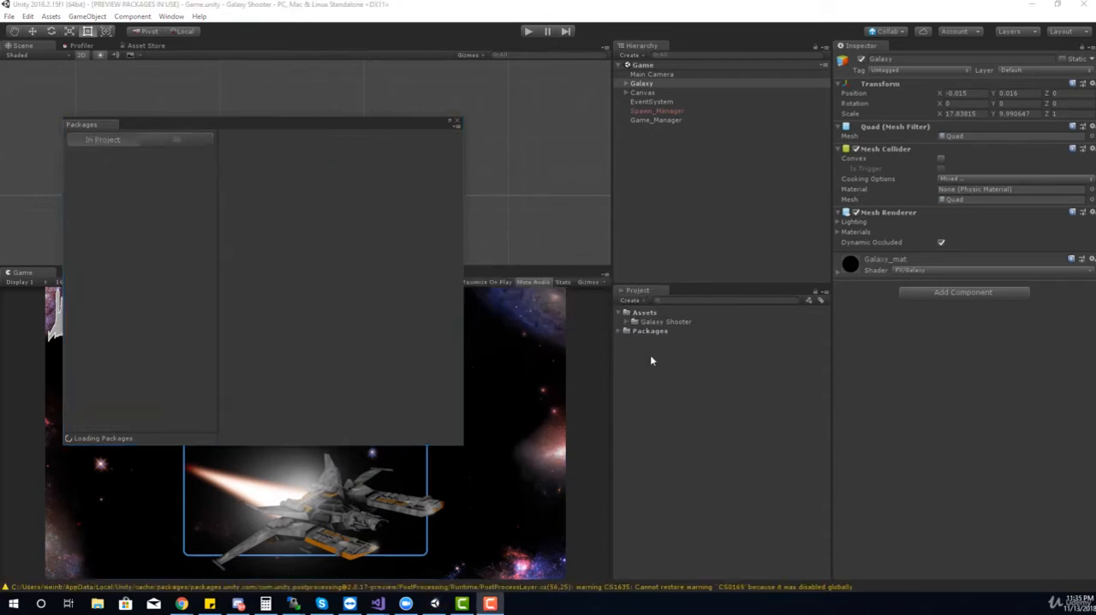
Check the project's Packages folder for the Post-processing package, collapse the folder and close the Package Manager
left_click(620, 331)
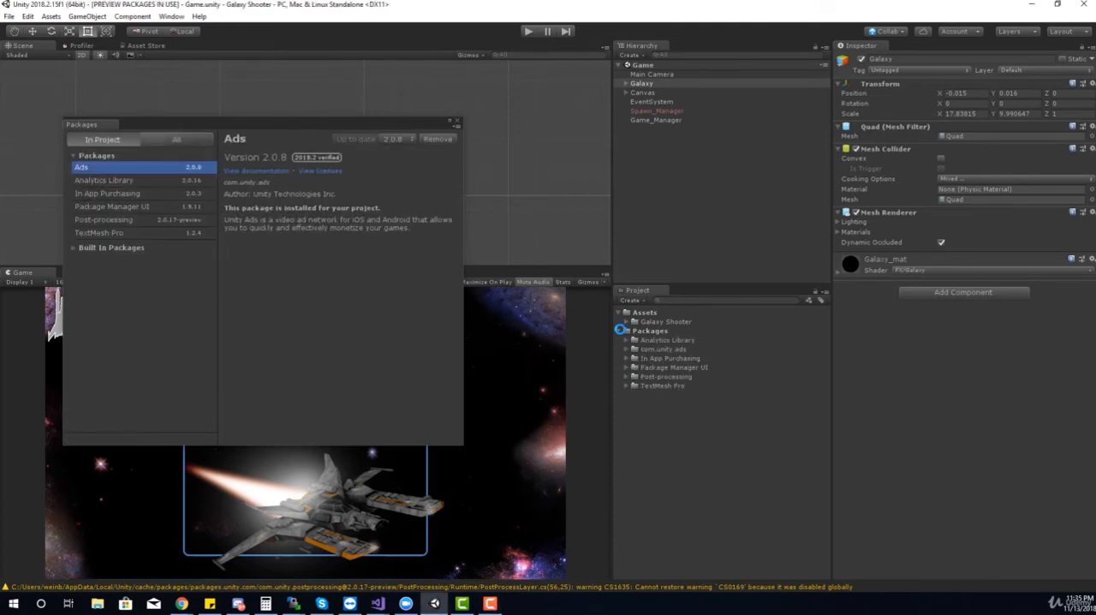
left_click(638, 377)
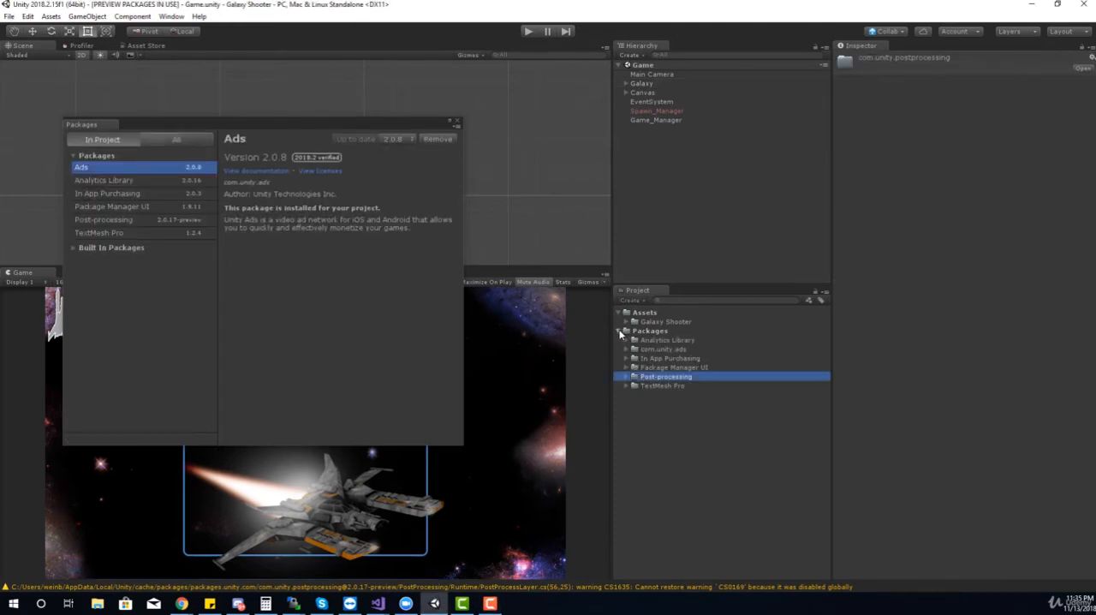
left_click(620, 331)
left_click(458, 122)
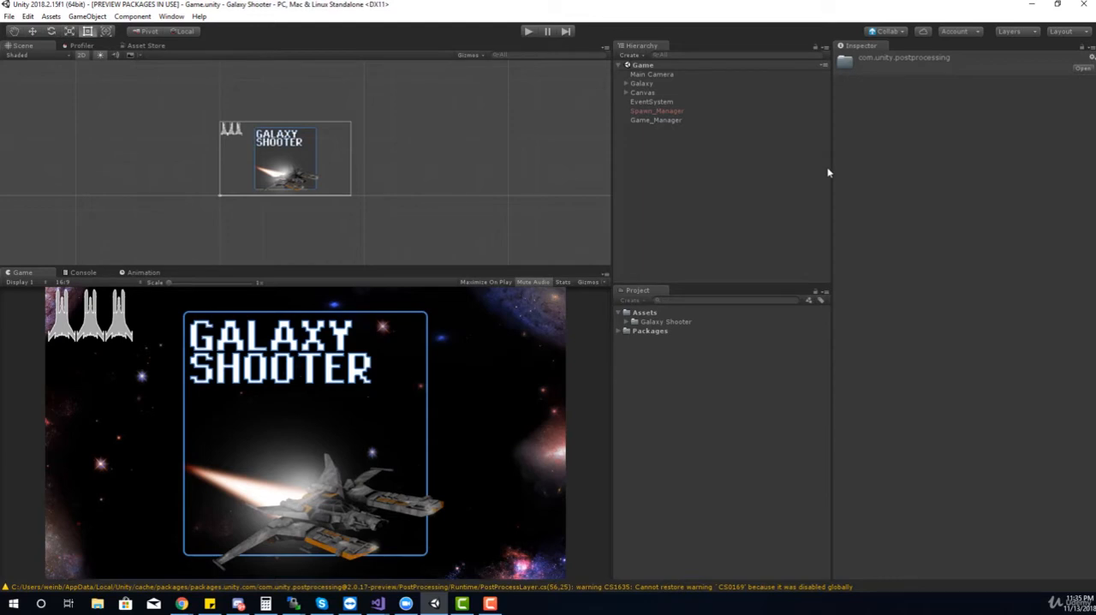
Add a Post-process Layer component to the Main Camera
left_click(675, 76)
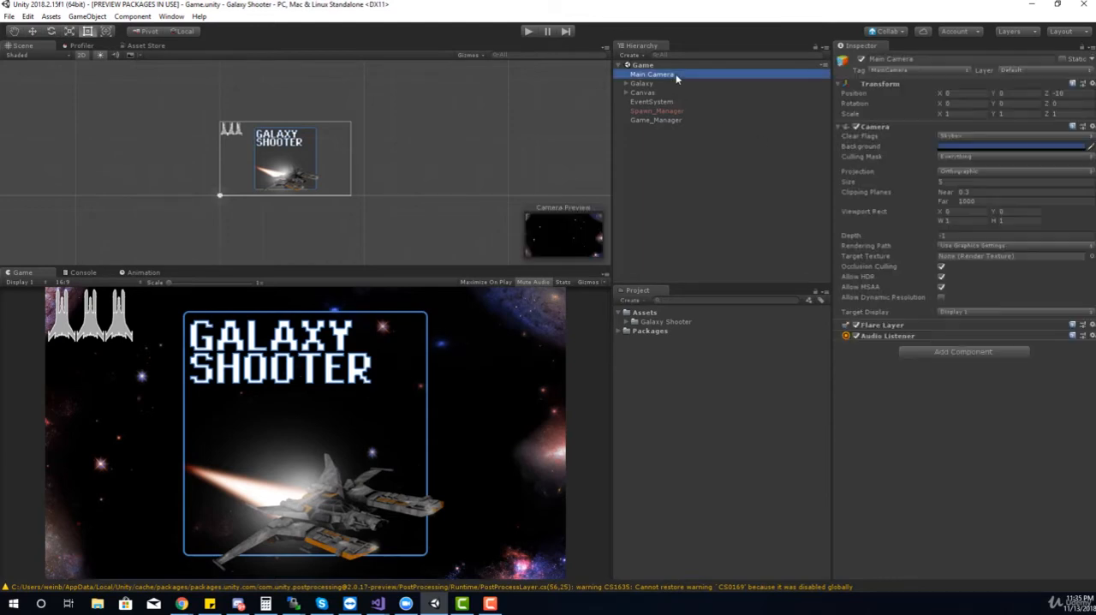
left_click(956, 355)
type("post")
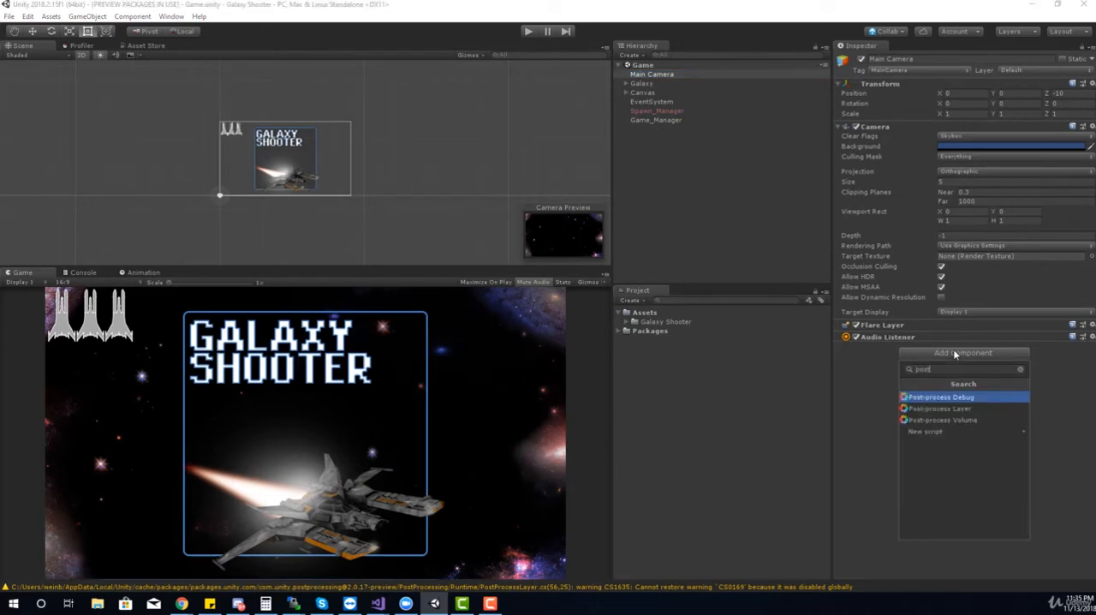
left_click(942, 408)
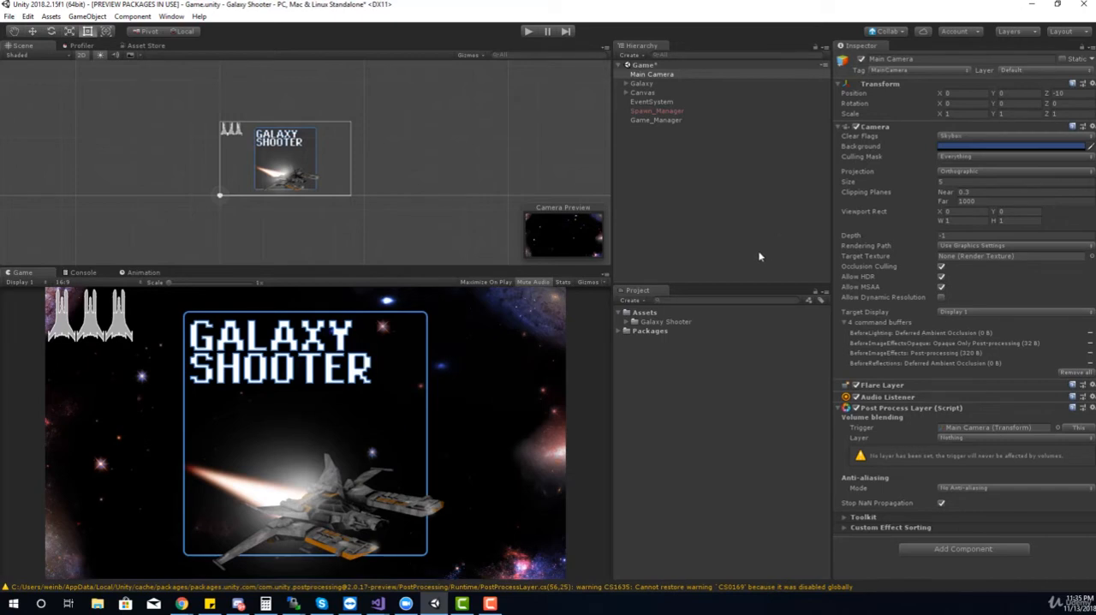
left_click(954, 426)
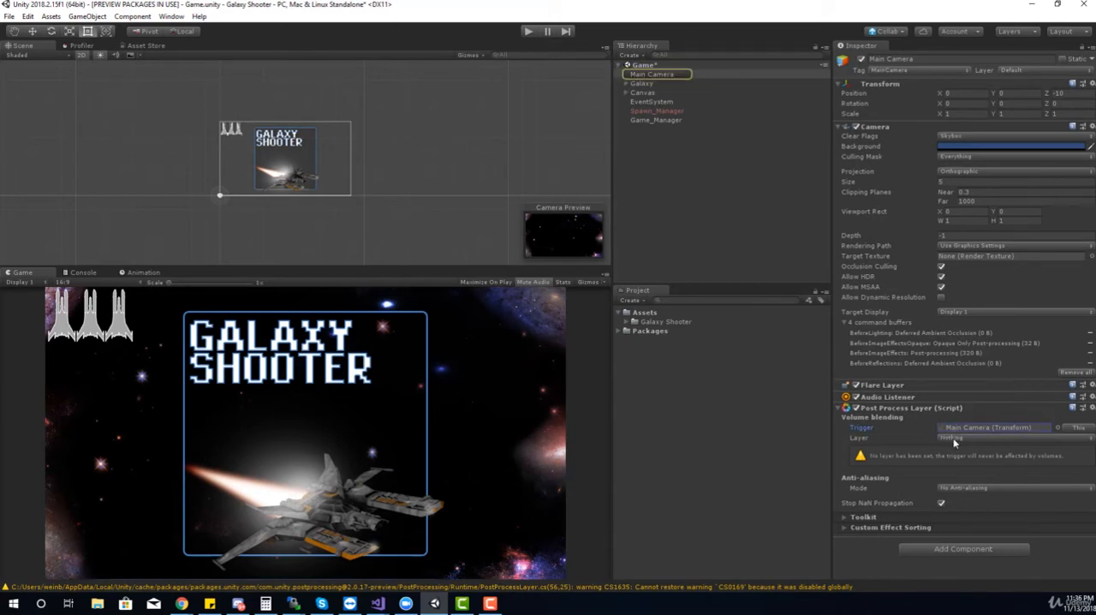
left_click(956, 439)
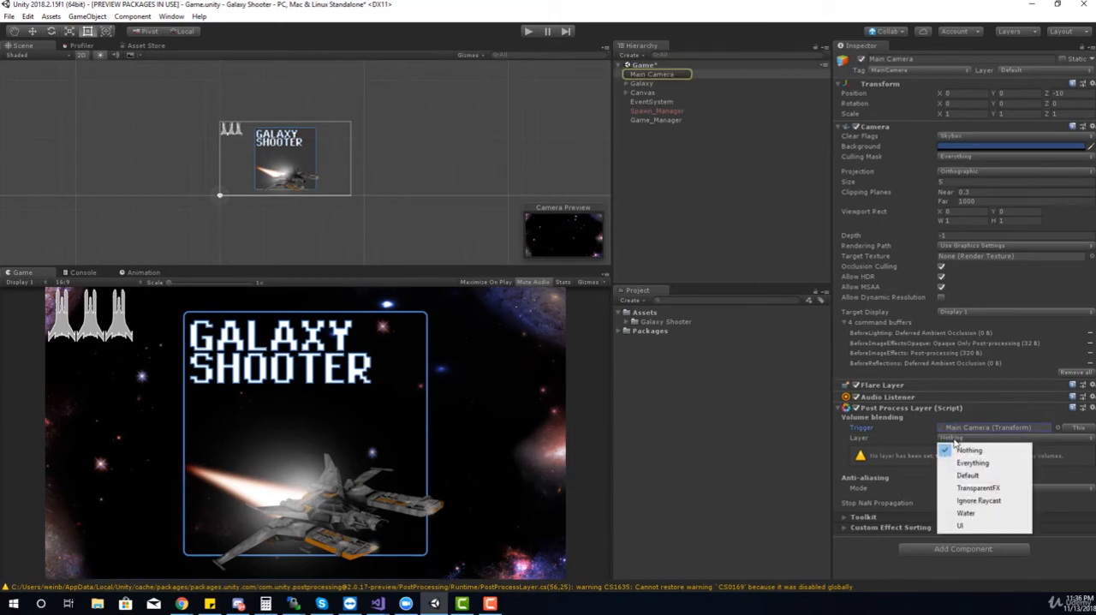
left_click(912, 445)
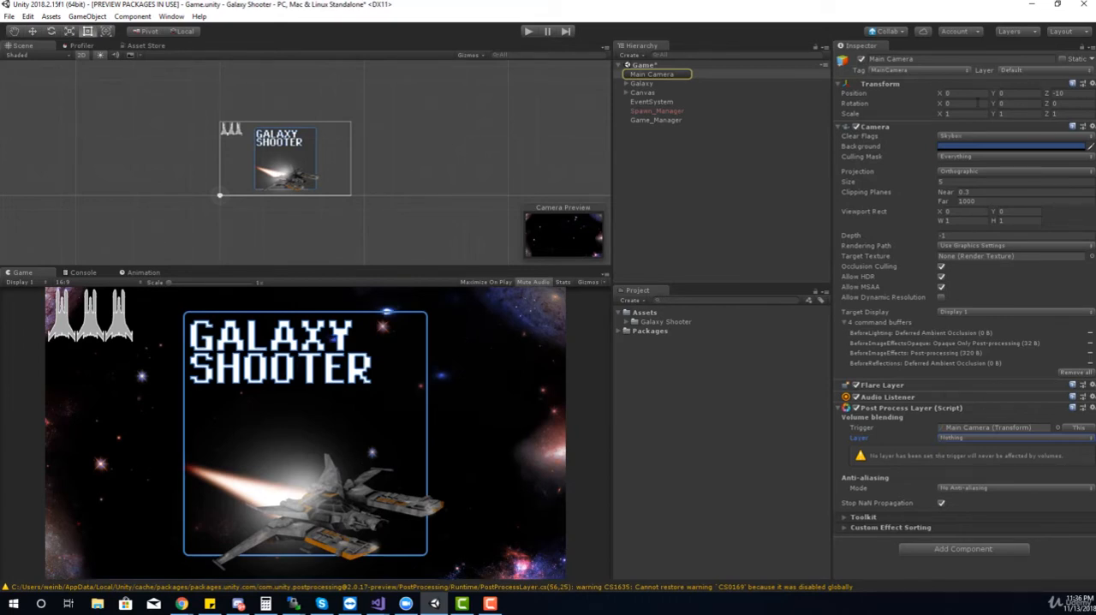
Add a new layer named "Post Processing" as User Layer 8
left_click(1017, 72)
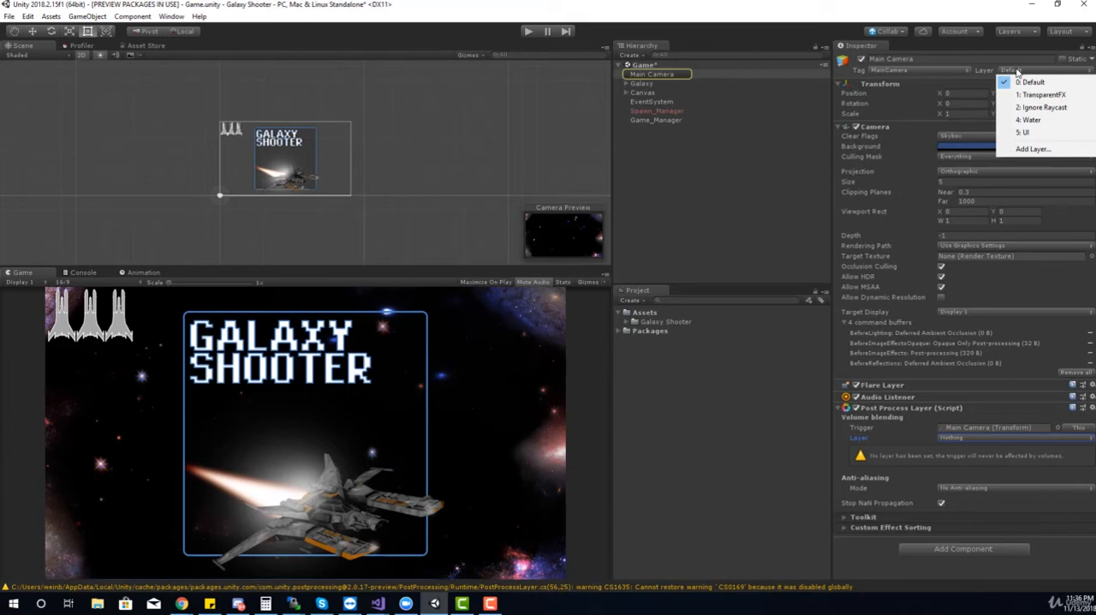
left_click(1033, 149)
left_click(941, 202)
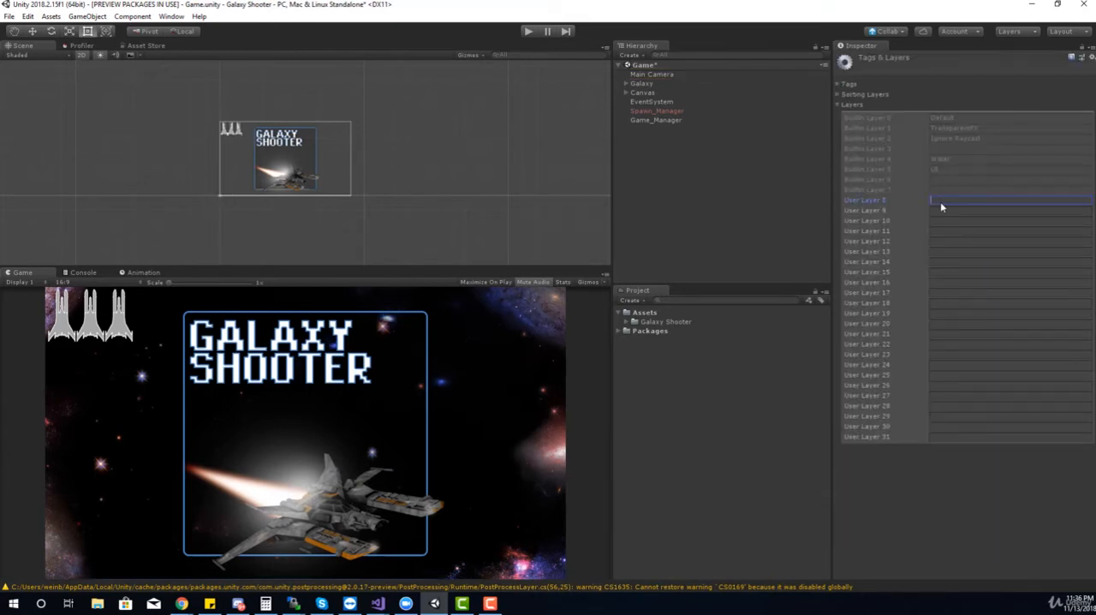
type("Post Processing")
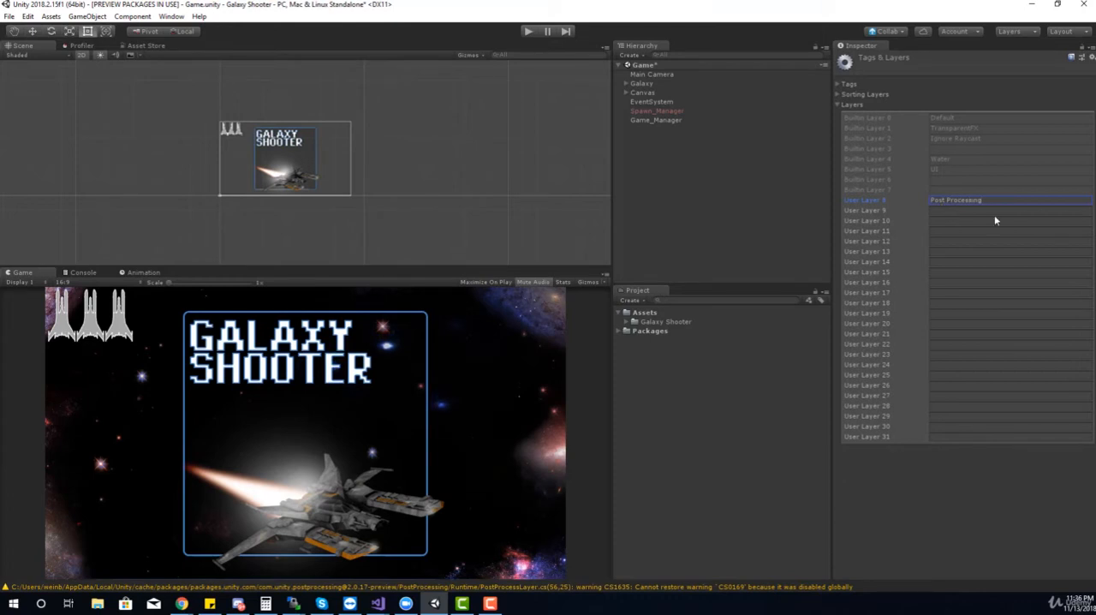
Set the volume blending layer of the Main Camera's Post Process Layer to Post Processing
left_click(667, 76)
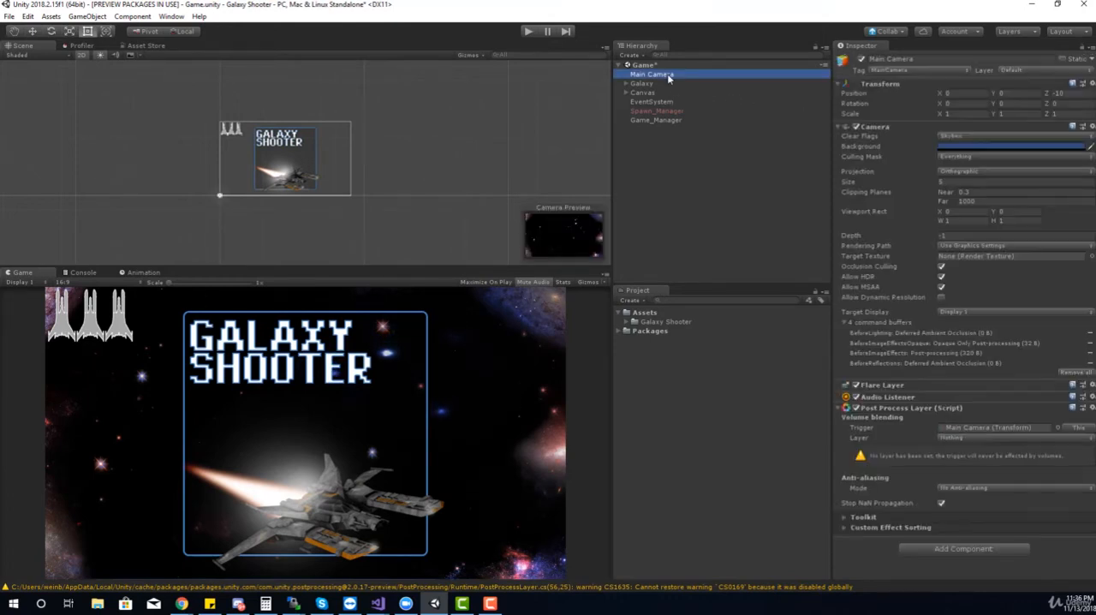
left_click(945, 438)
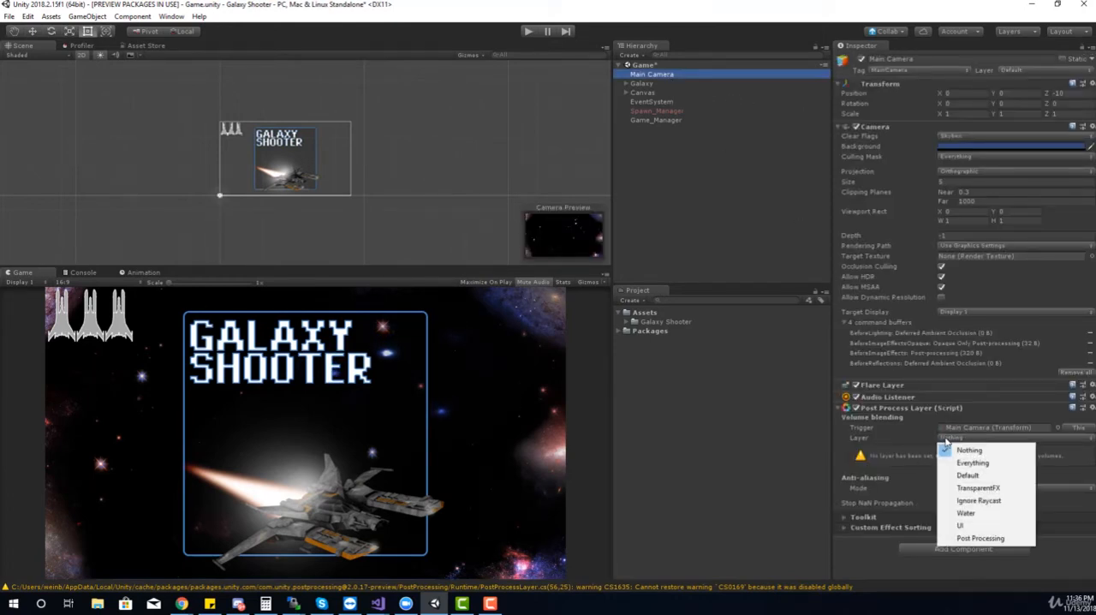
left_click(978, 537)
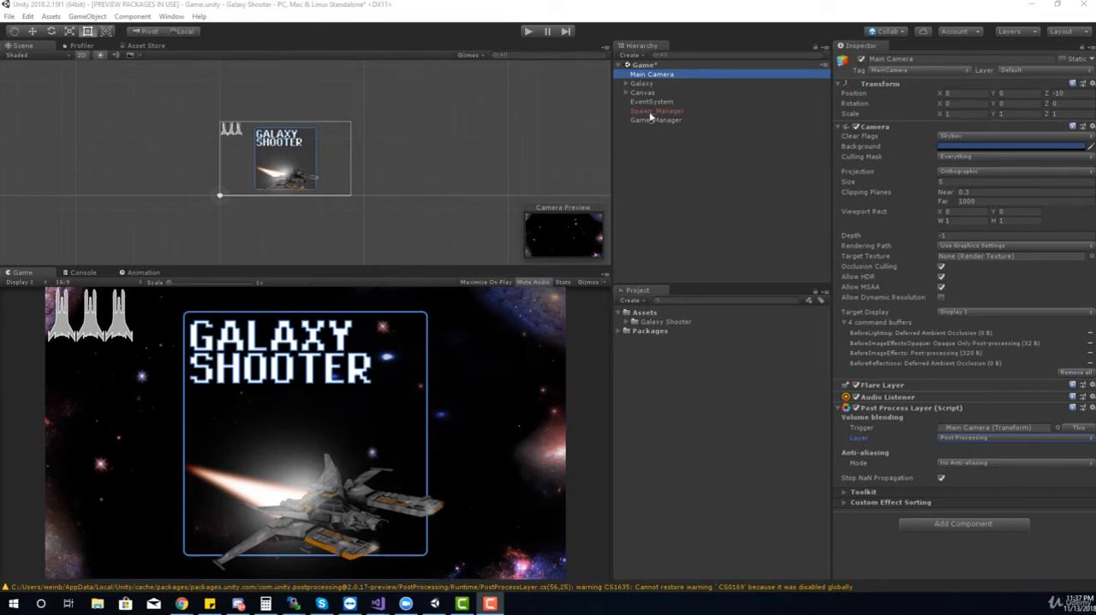
Create an empty game object in the scene and name it "Post Processing Volume"
left_click(629, 55)
left_click(633, 68)
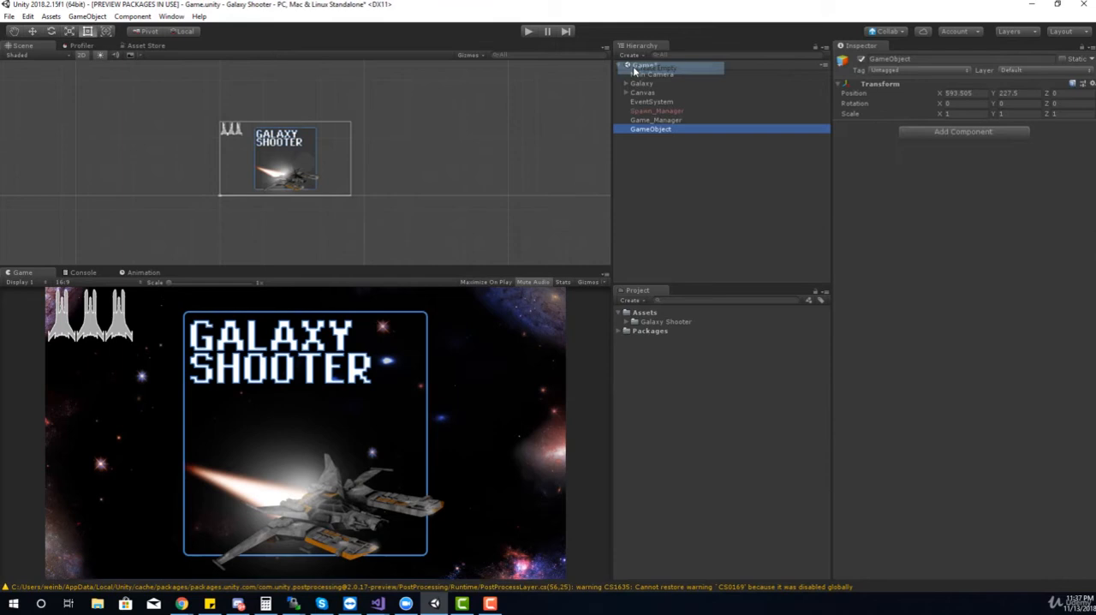
left_click(939, 62)
type("P")
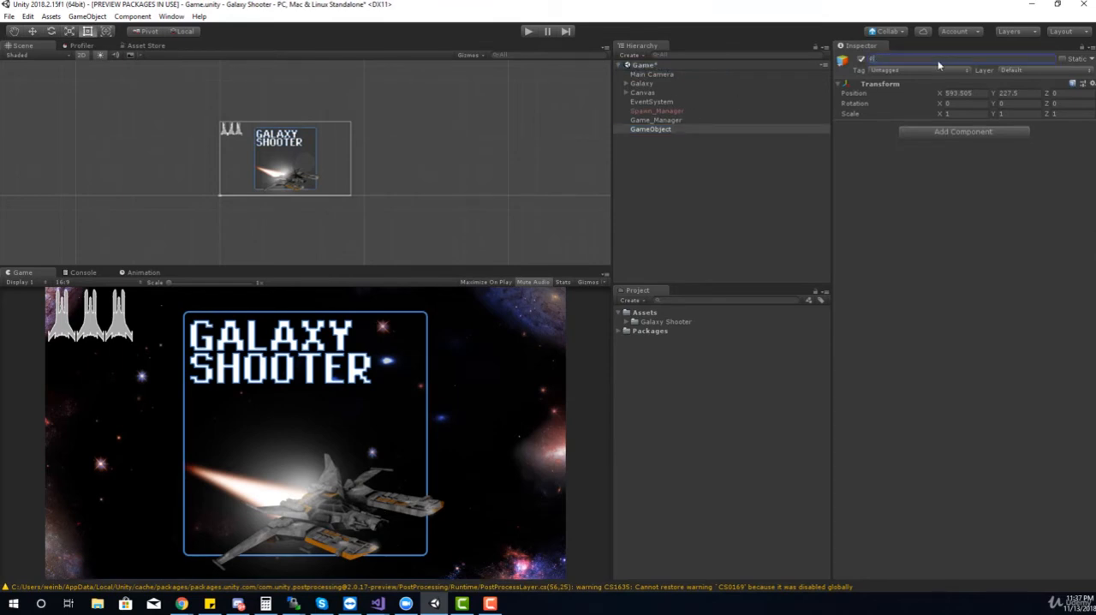
type("ost Processing Volume")
key("Return")
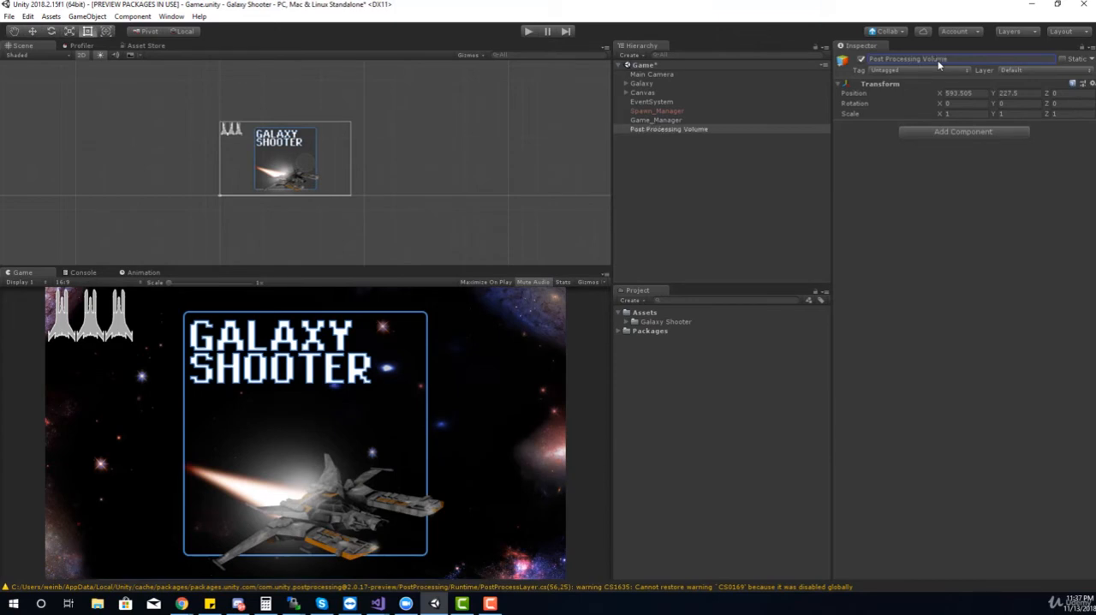
Add a Post-process Volume component to the Post Processing Volume object
left_click(950, 133)
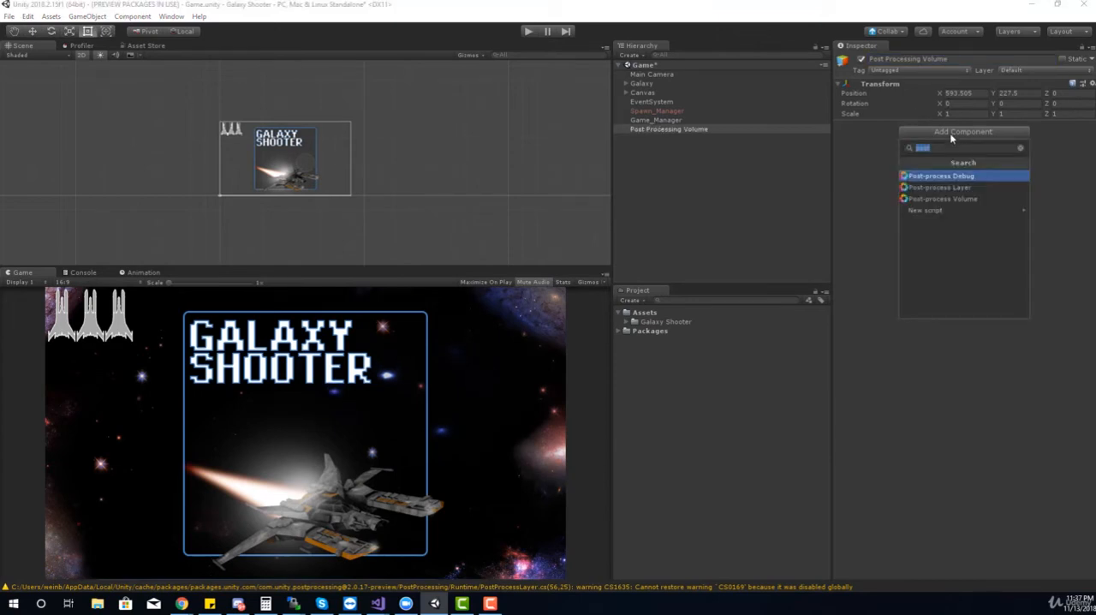
type("p")
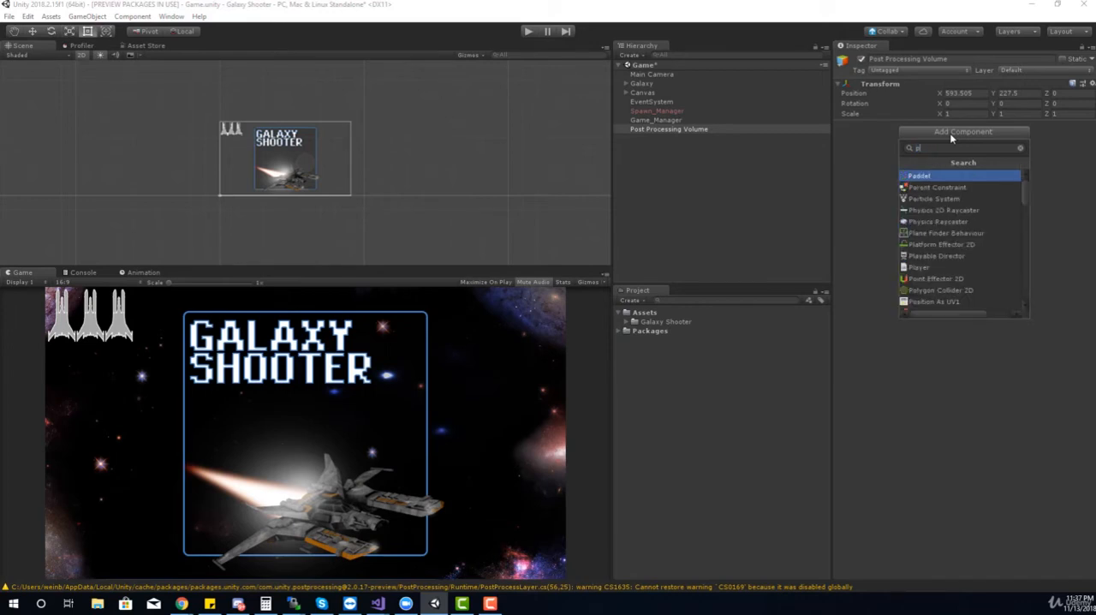
type("osit")
left_click(955, 199)
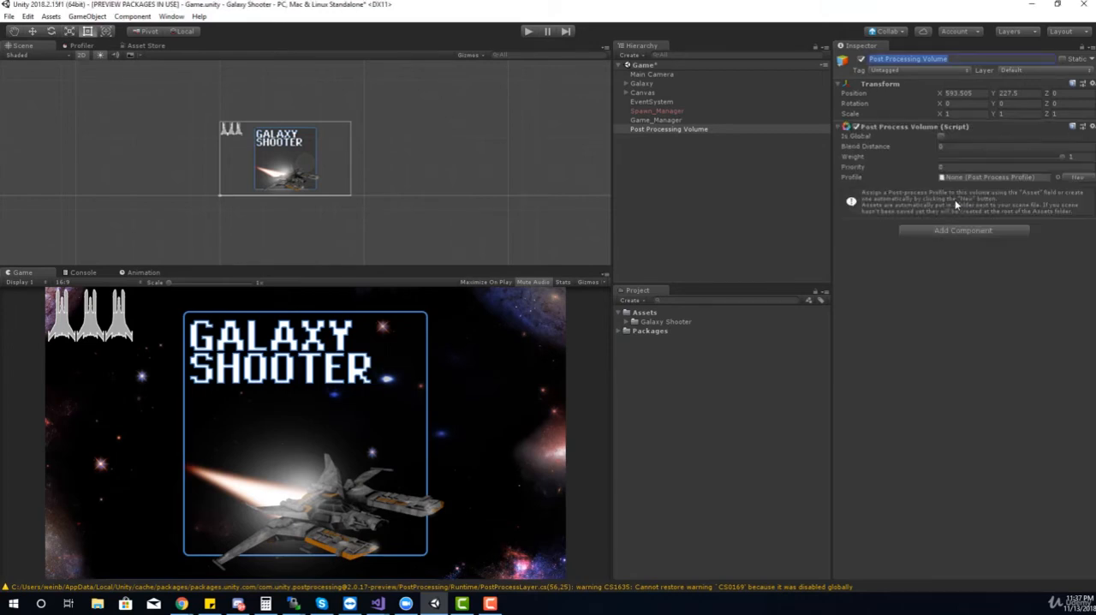
Make the post-process volume global and create a new profile for it
left_click(941, 137)
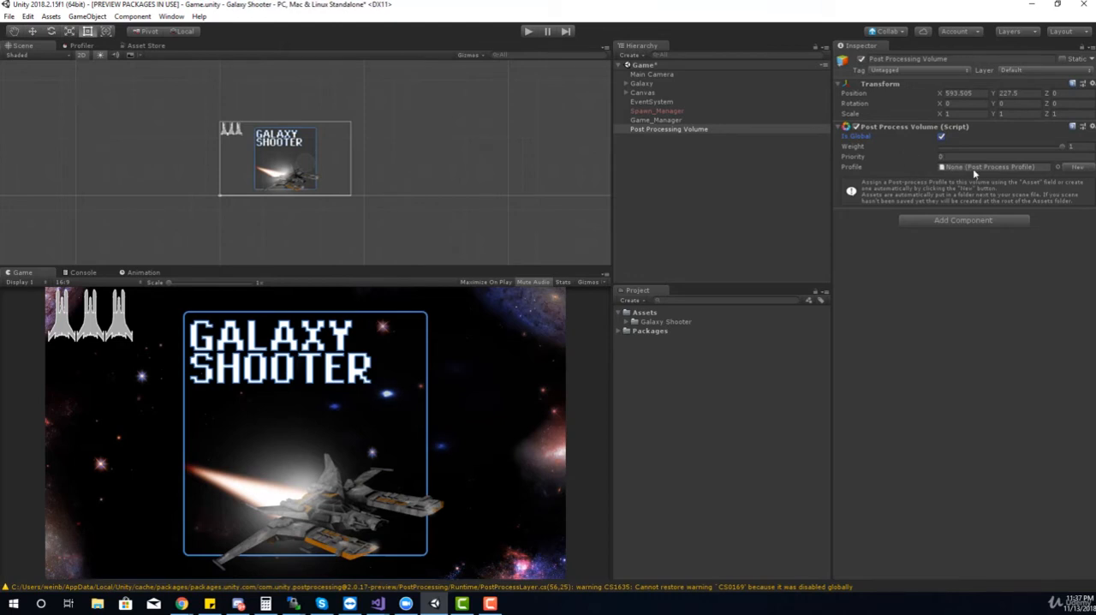
left_click(951, 169)
left_click(1070, 168)
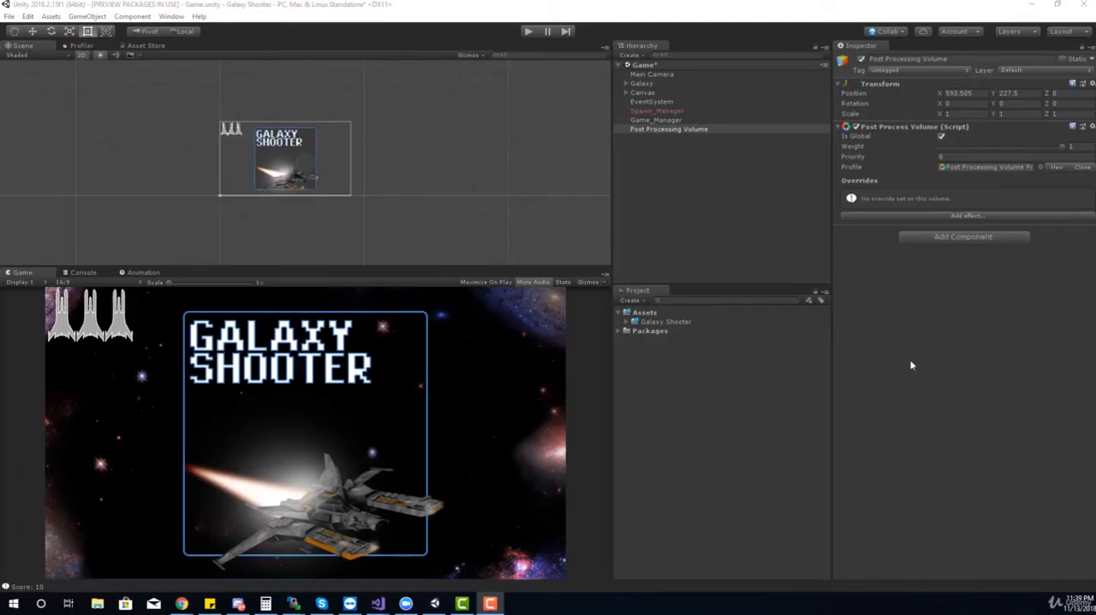
left_click(893, 218)
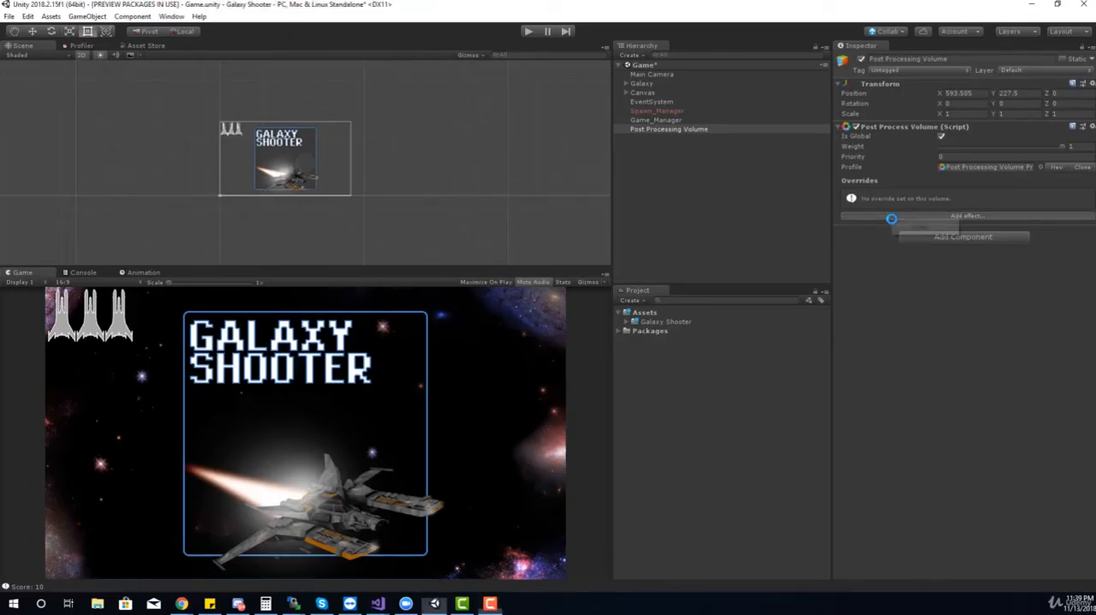
mouse_move(920, 226)
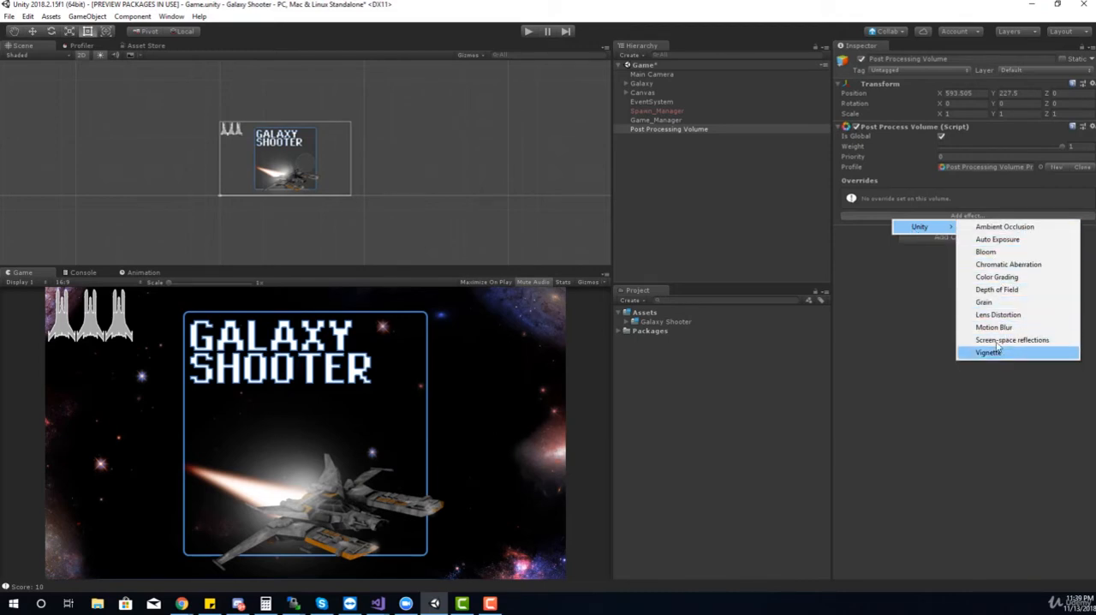
left_click(985, 253)
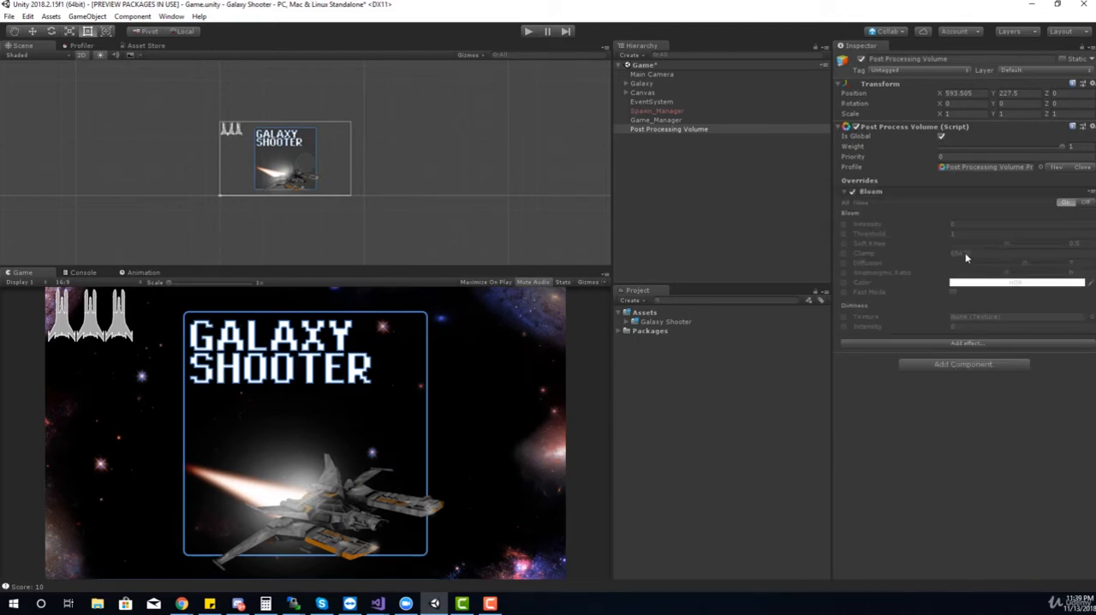
Enable the Bloom overrides for Intensity, Threshold, Soft Knee, Clamp, Diffusion, Anamorphic Ratio, Color and Fast Mode
left_click(843, 223)
left_click(843, 233)
left_click(843, 243)
left_click(843, 254)
left_click(843, 263)
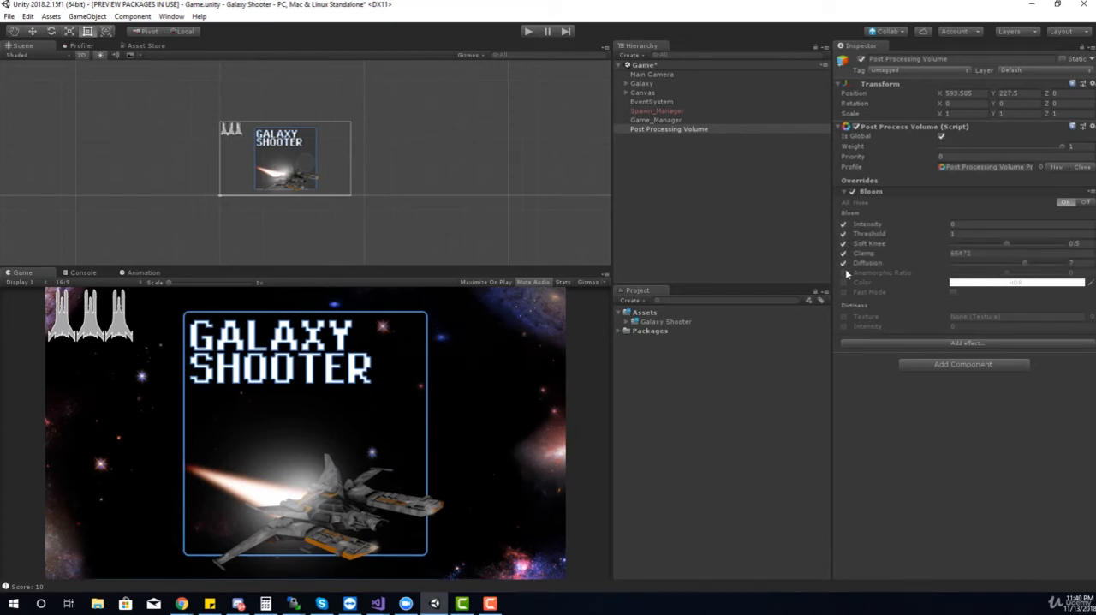
left_click(843, 272)
left_click(844, 281)
left_click(843, 292)
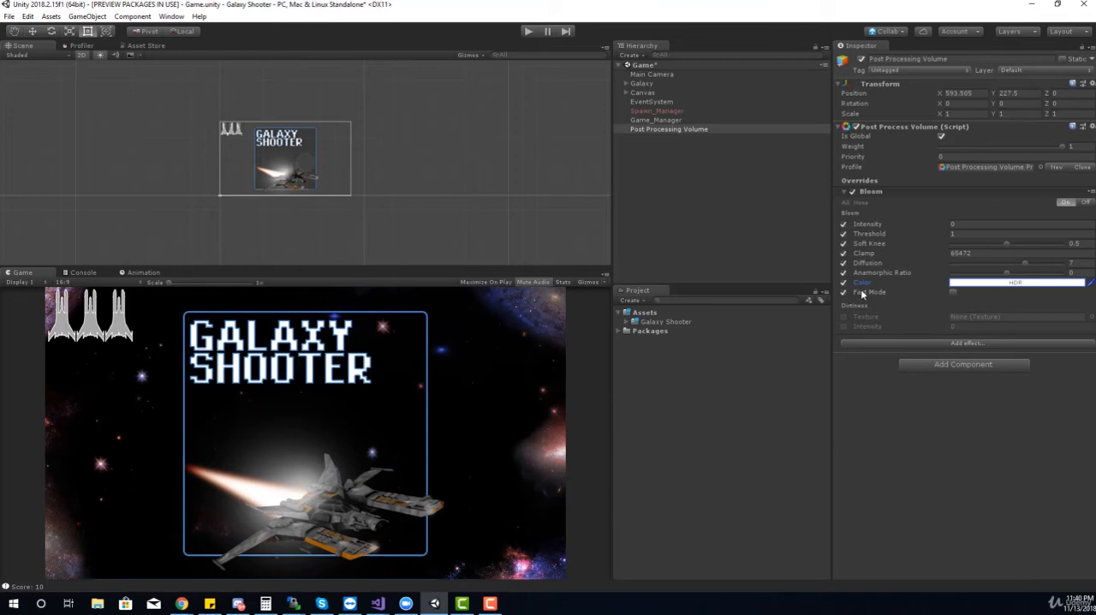
Set the Bloom color to a fully saturated bright blue
left_click(957, 283)
left_click(858, 183)
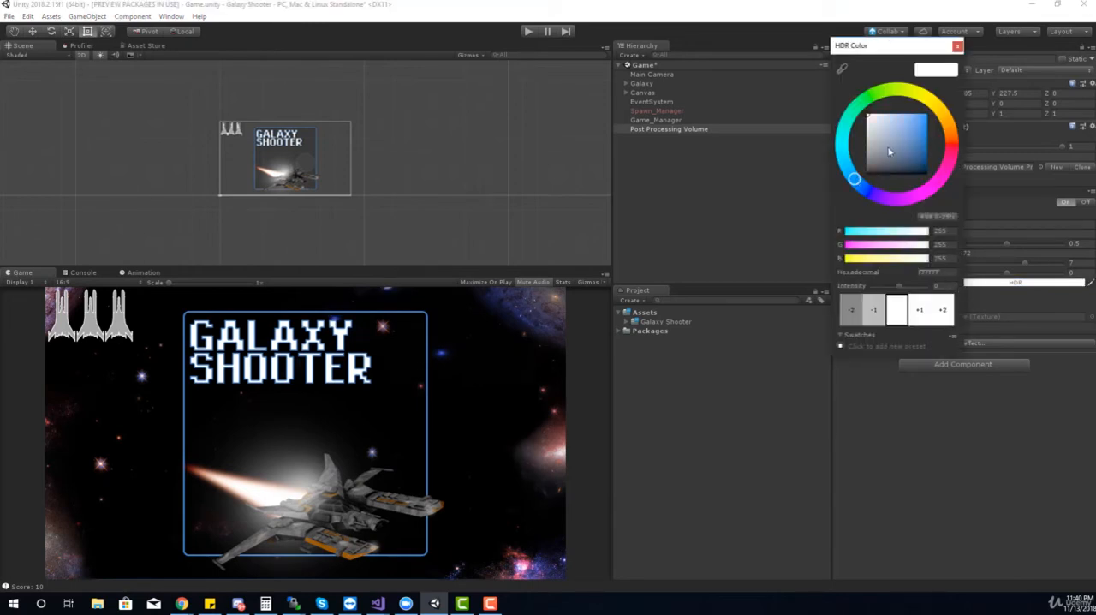
left_click_drag(893, 140, 925, 117)
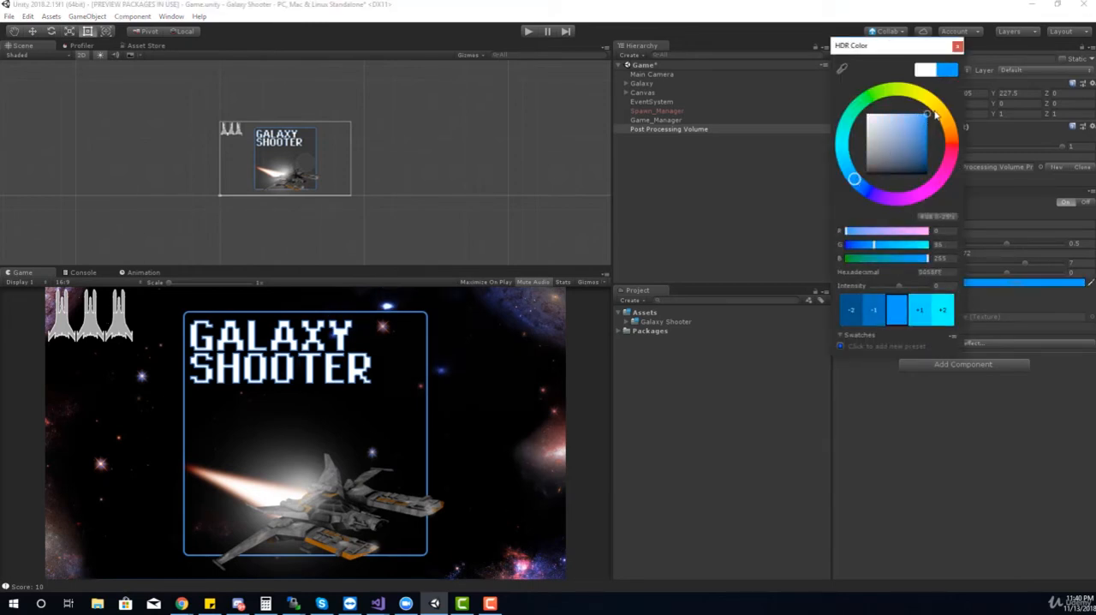
left_click(957, 45)
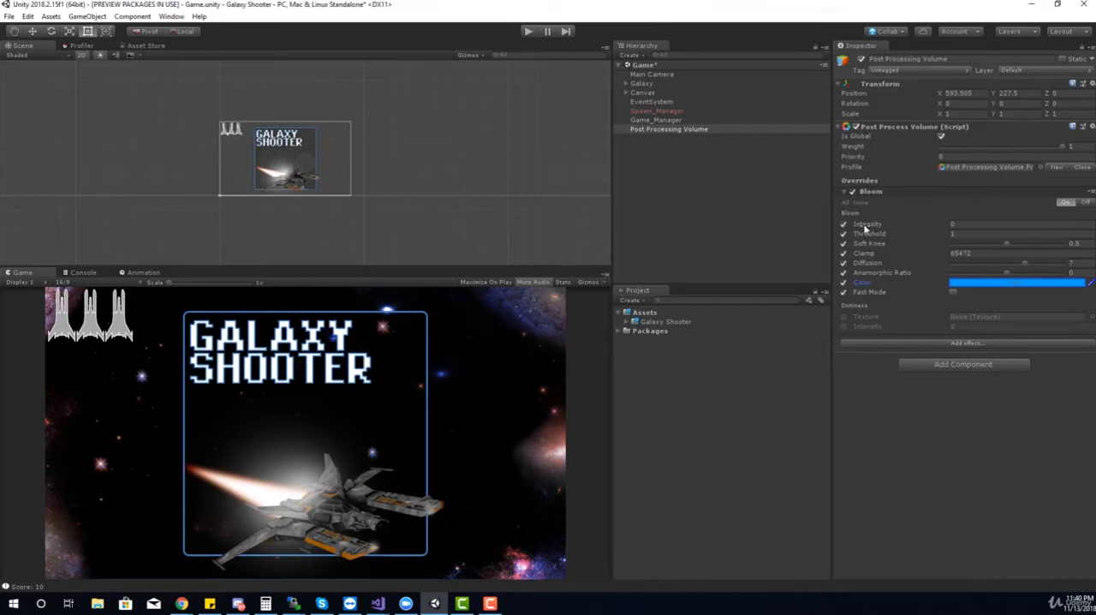
Raise the Bloom intensity to 0.14 and assign the Post Processing Volume object to the Post Processing layer
mouse_move(864, 224)
left_mouse_down()
mouse_move(898, 224)
mouse_move(878, 223)
left_mouse_up()
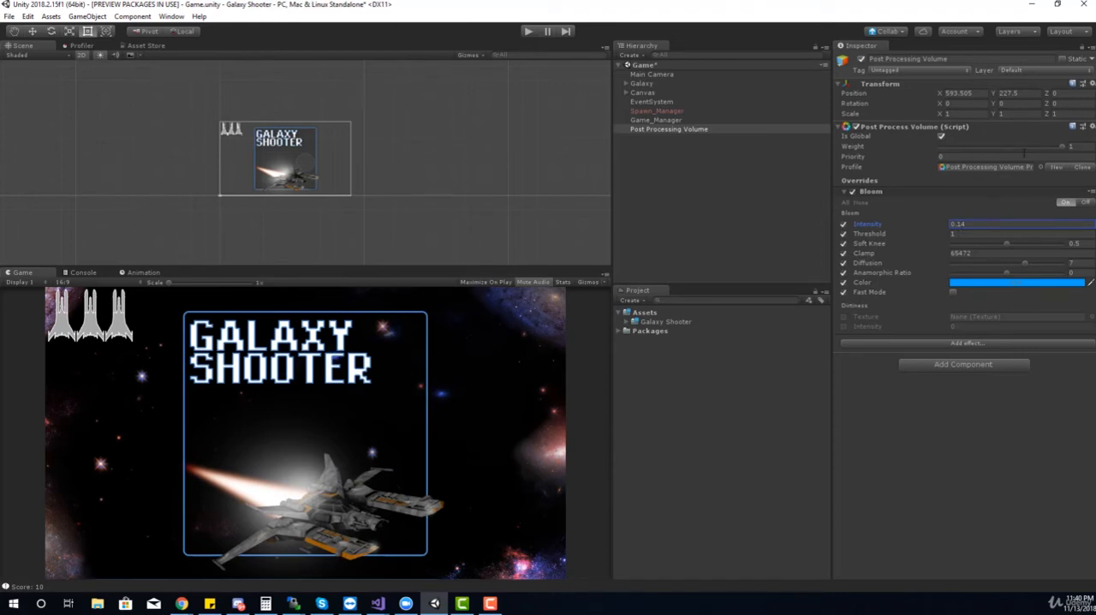
left_click(1034, 71)
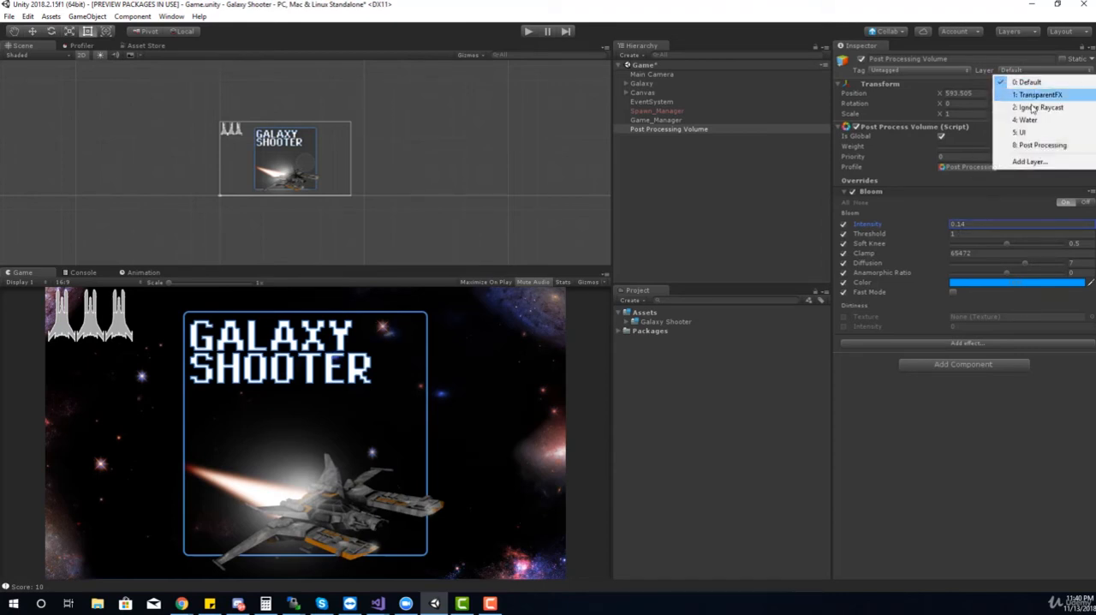
left_click(1033, 147)
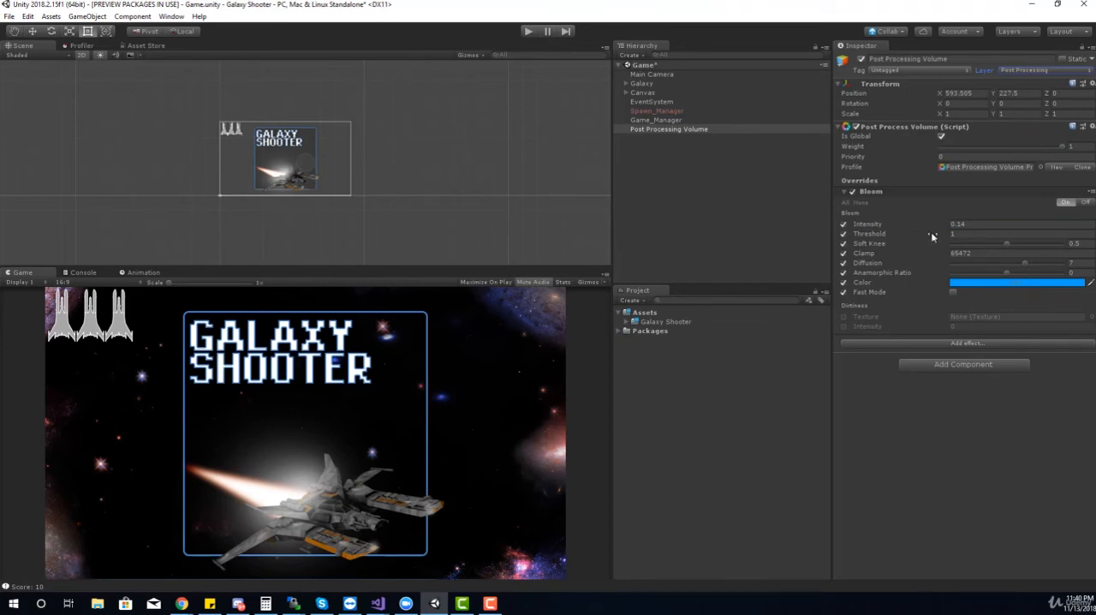
Set the Bloom intensity to 5.71 and lower its threshold to 0
left_click_drag(912, 224, 1022, 232)
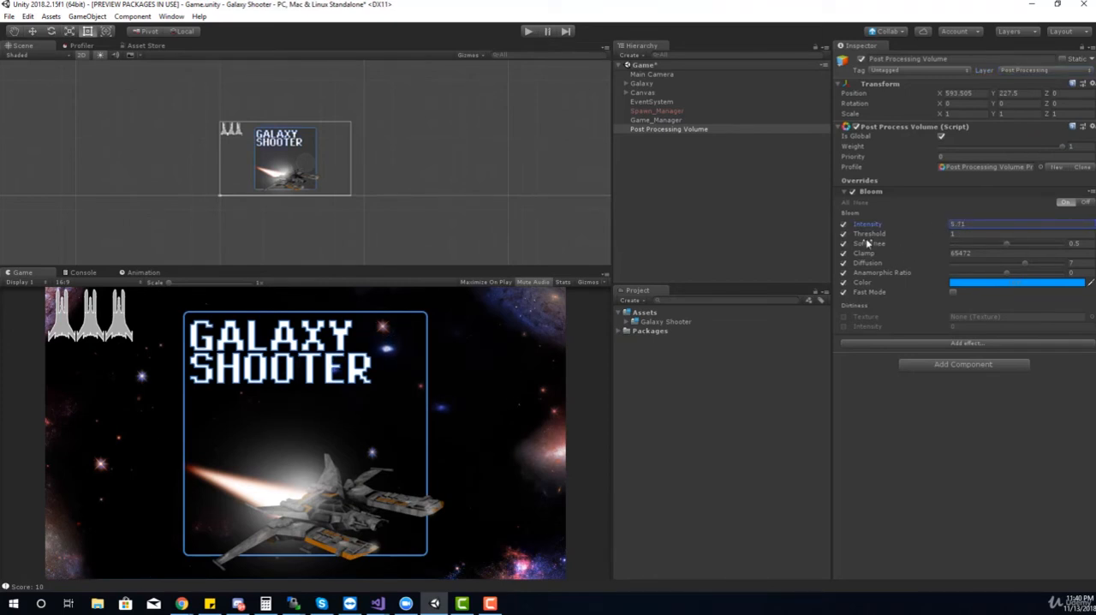
left_click_drag(869, 234, 805, 233)
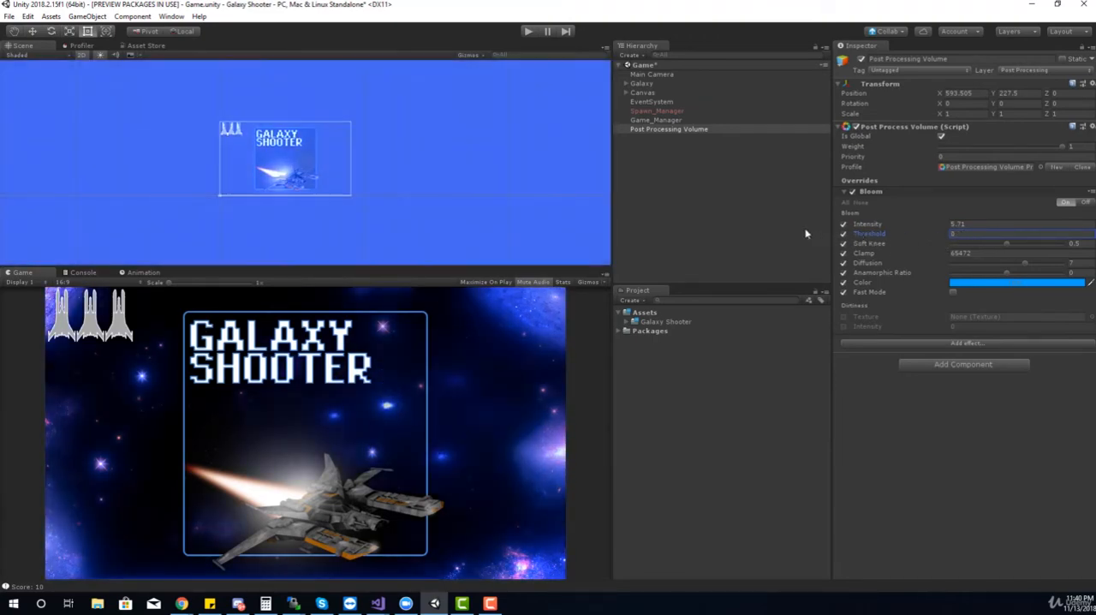
Switch the Post Processing Volume's layer to Default and back to Post Processing to compare the effect
left_click(1037, 70)
left_click(998, 79)
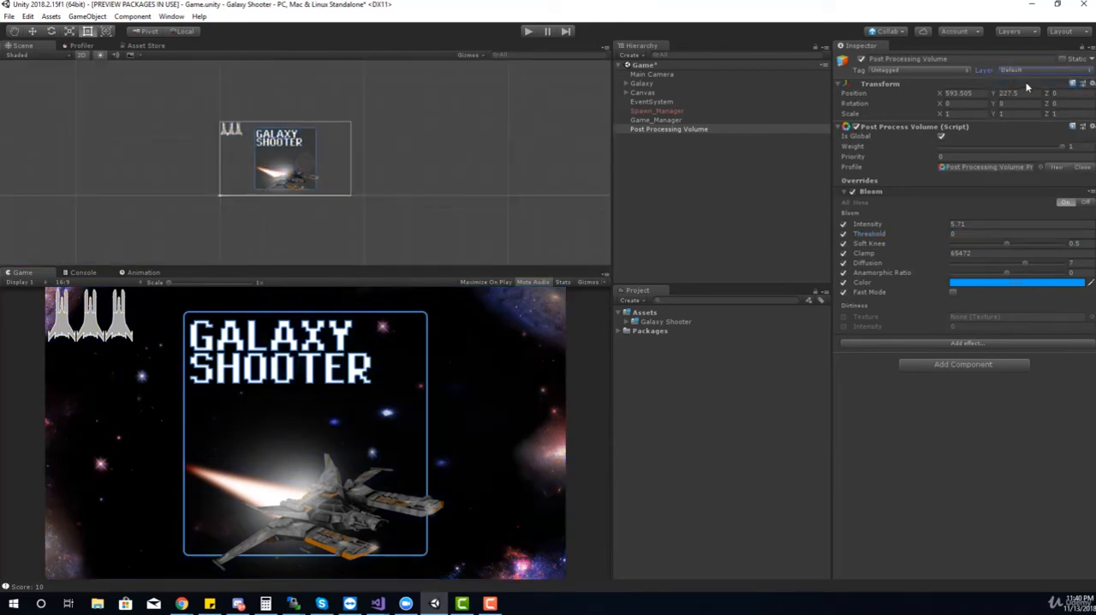
left_click(1021, 74)
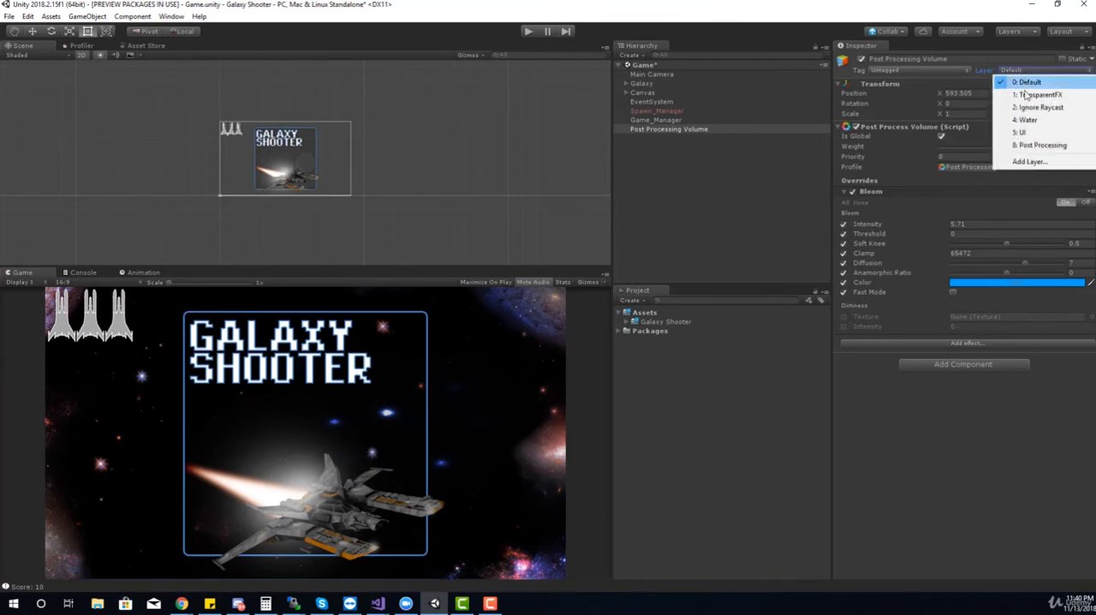
left_click(1025, 143)
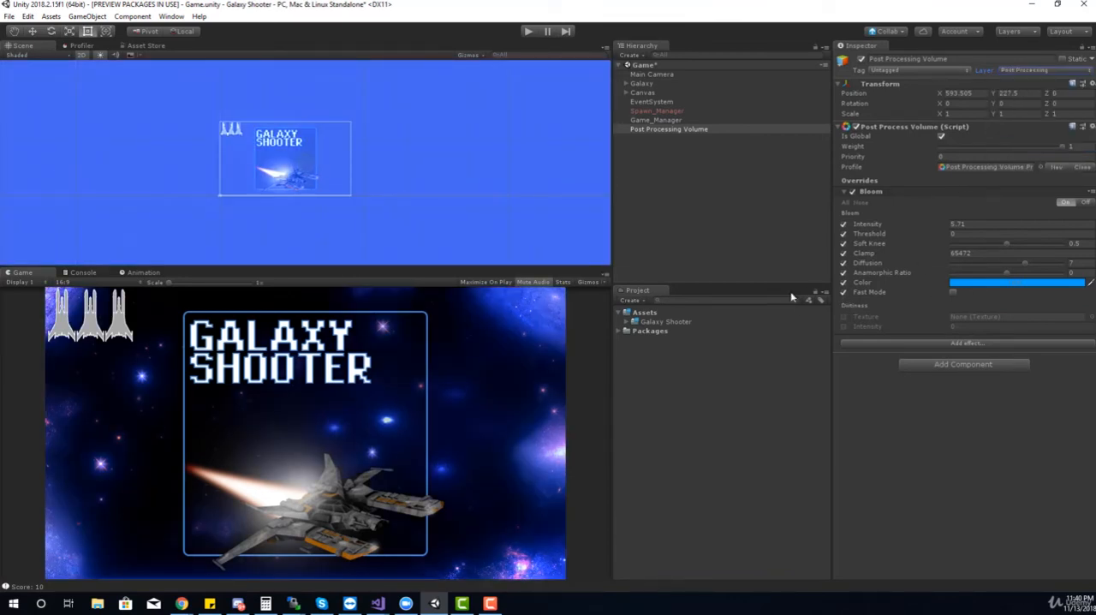
Add a Color Grading effect to the volume and expand its settings
left_click(958, 344)
mouse_move(985, 352)
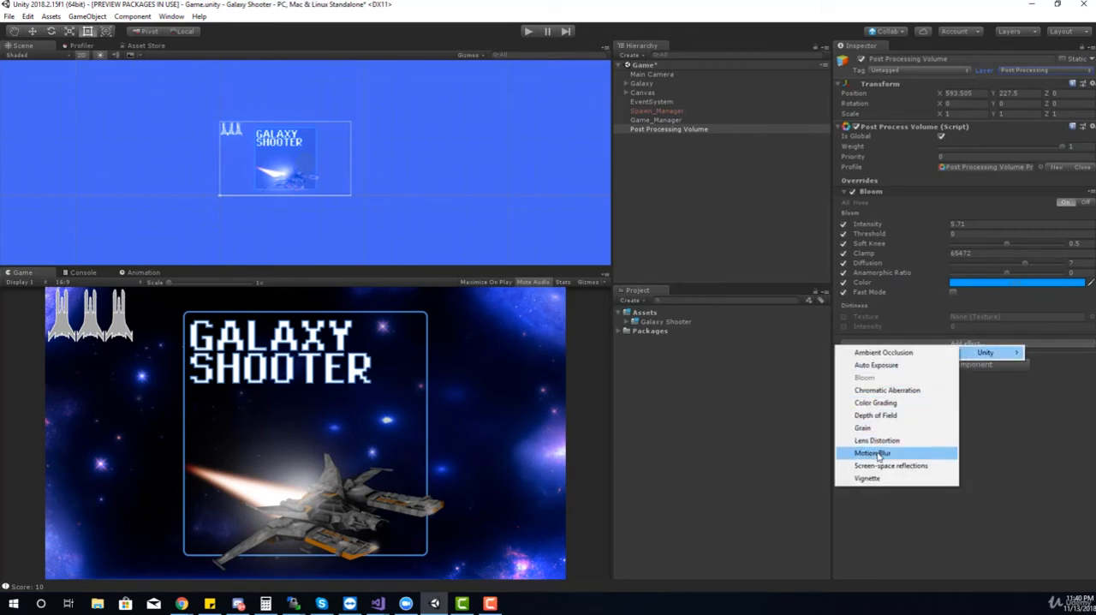
left_click(890, 406)
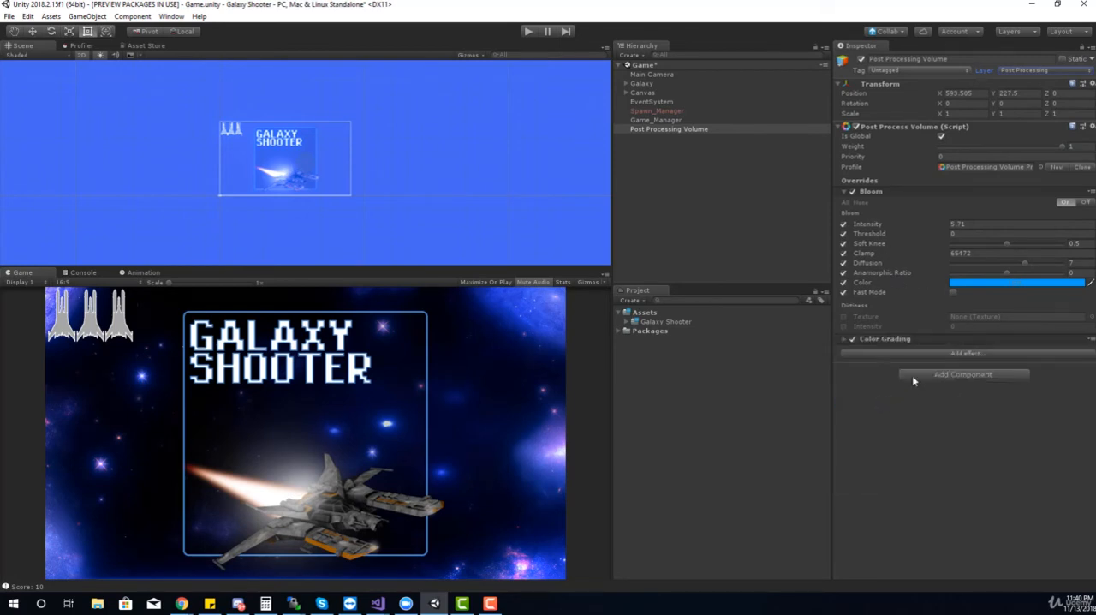
left_click(843, 340)
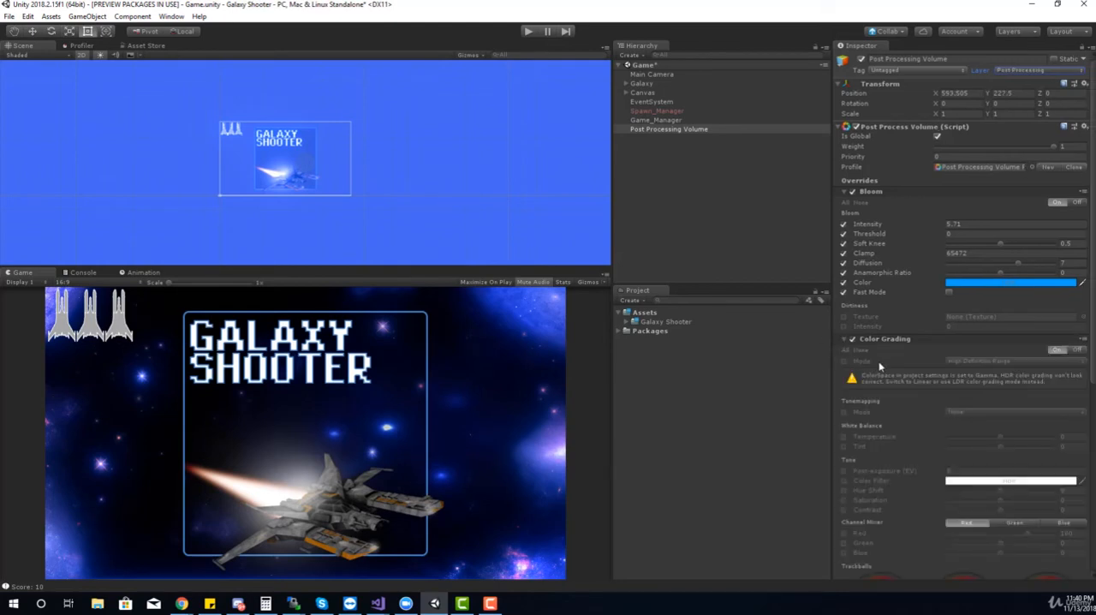
scroll(932, 345, "down", 3)
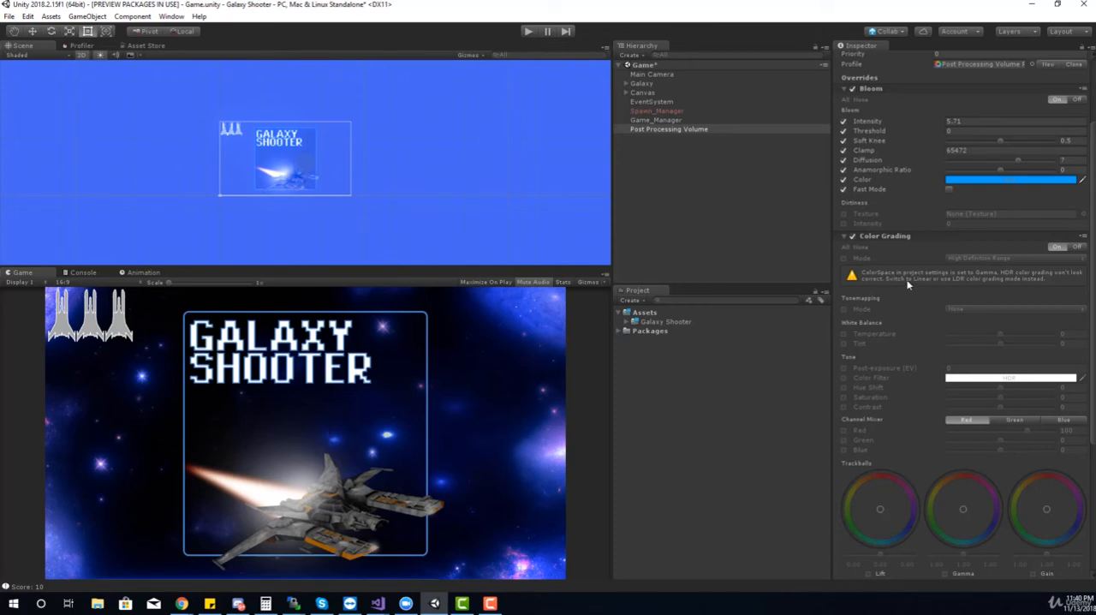
Look through the project's Quality and Graphics settings for the color space option
left_click(24, 19)
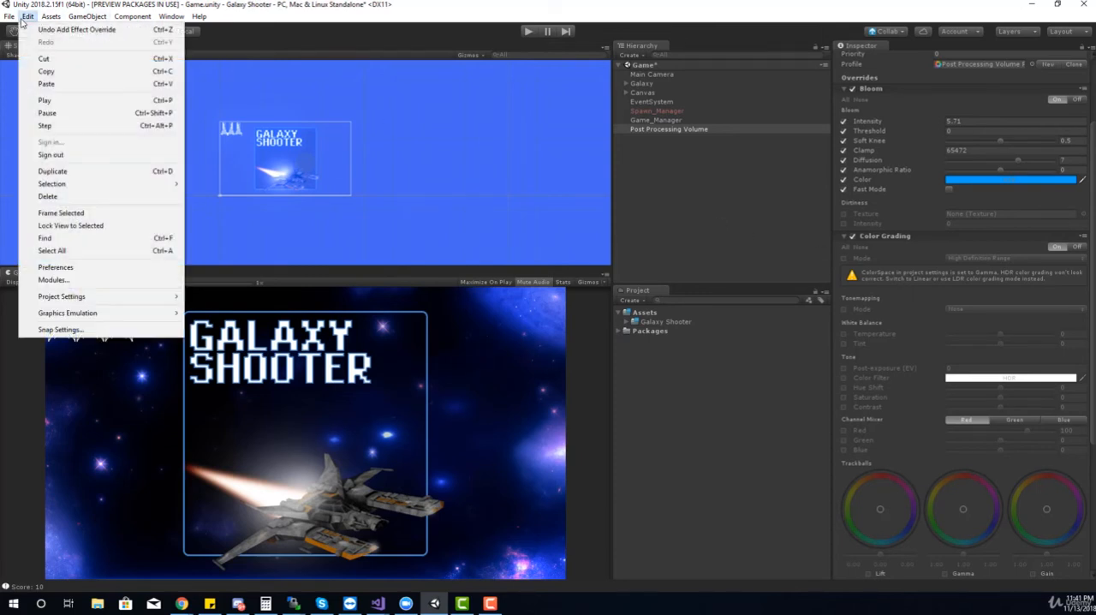
mouse_move(145, 300)
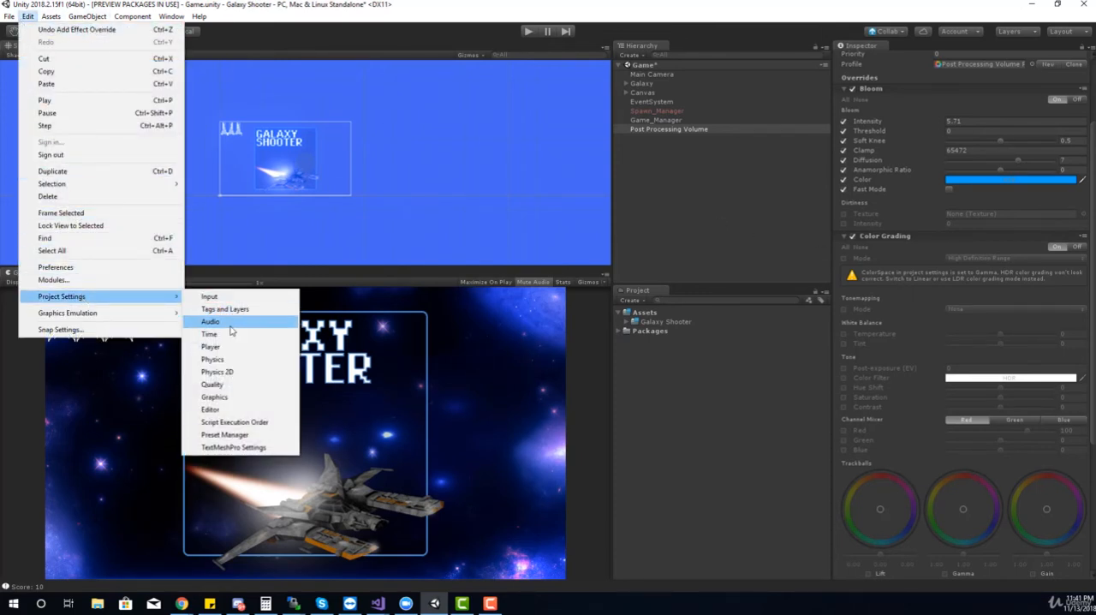
left_click(223, 385)
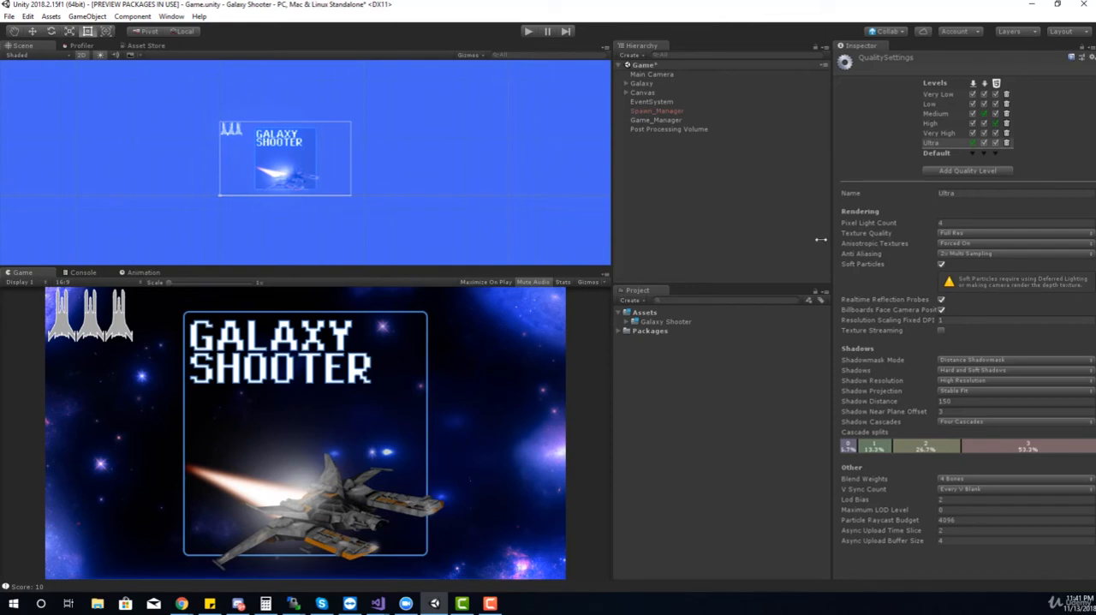
left_click(27, 16)
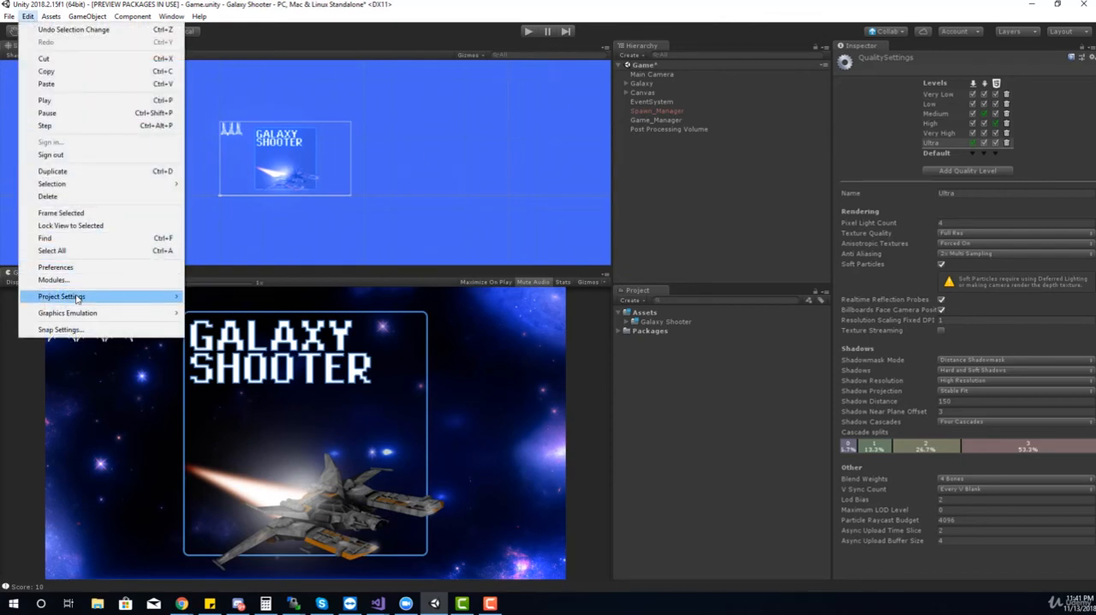
mouse_move(79, 298)
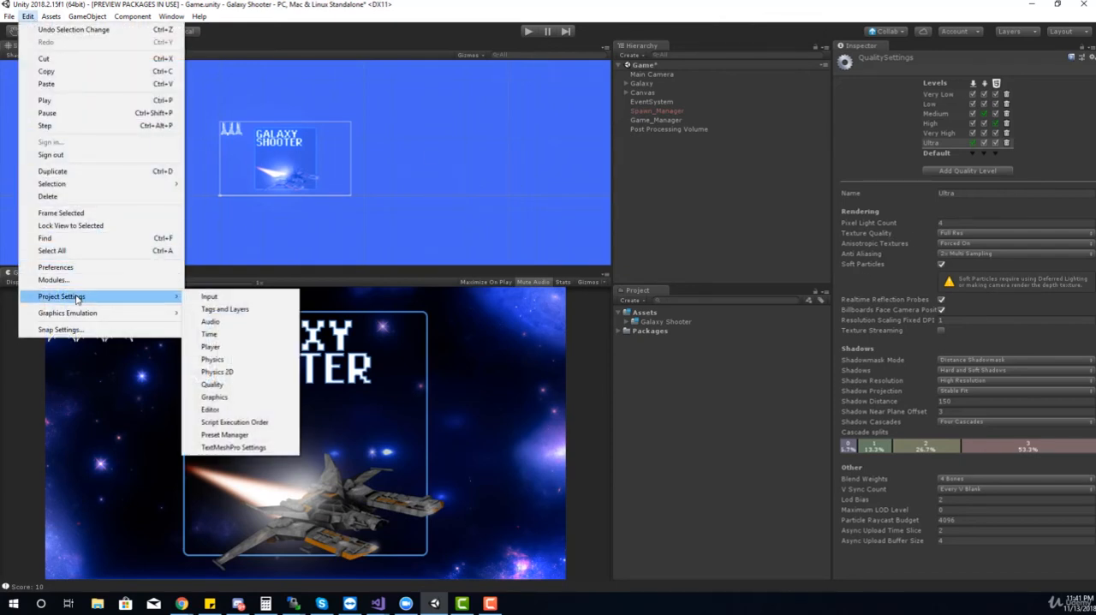
left_click(238, 399)
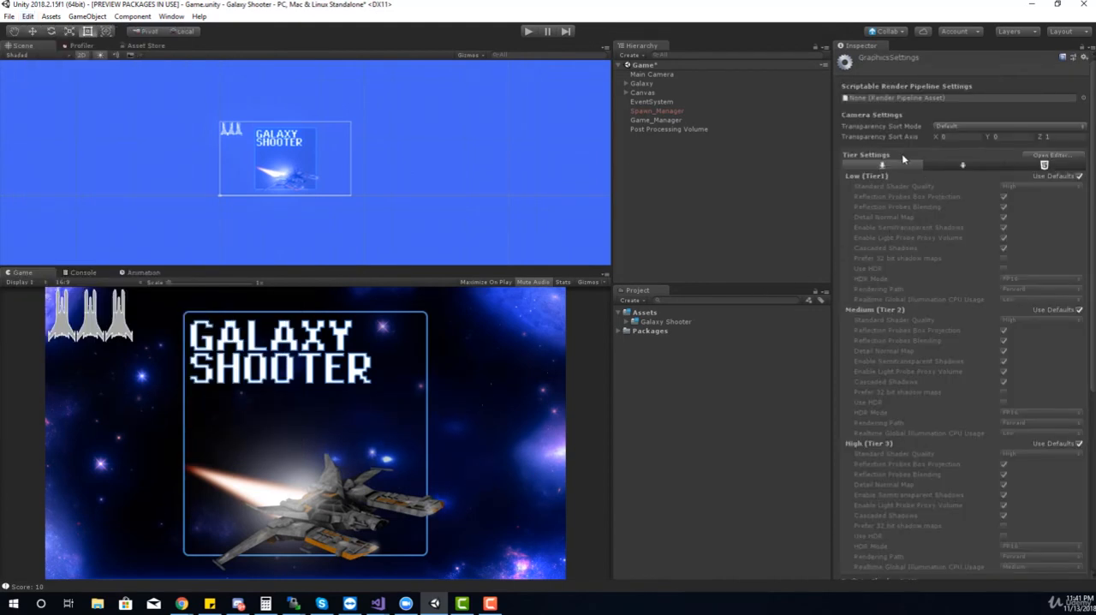
scroll(903, 194, "down", 8)
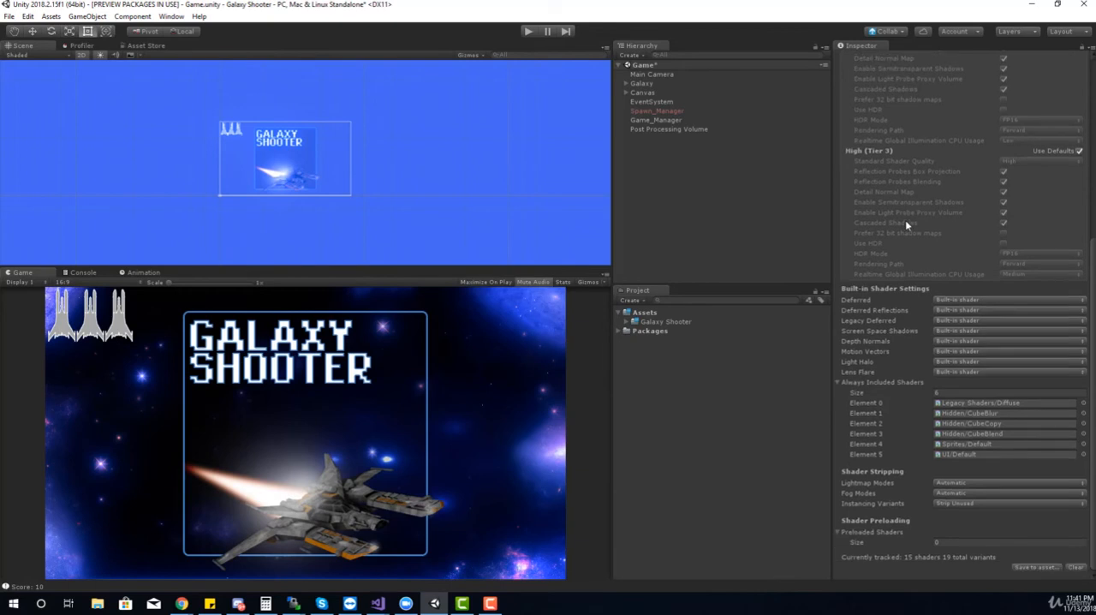
scroll(905, 220, "up", 10)
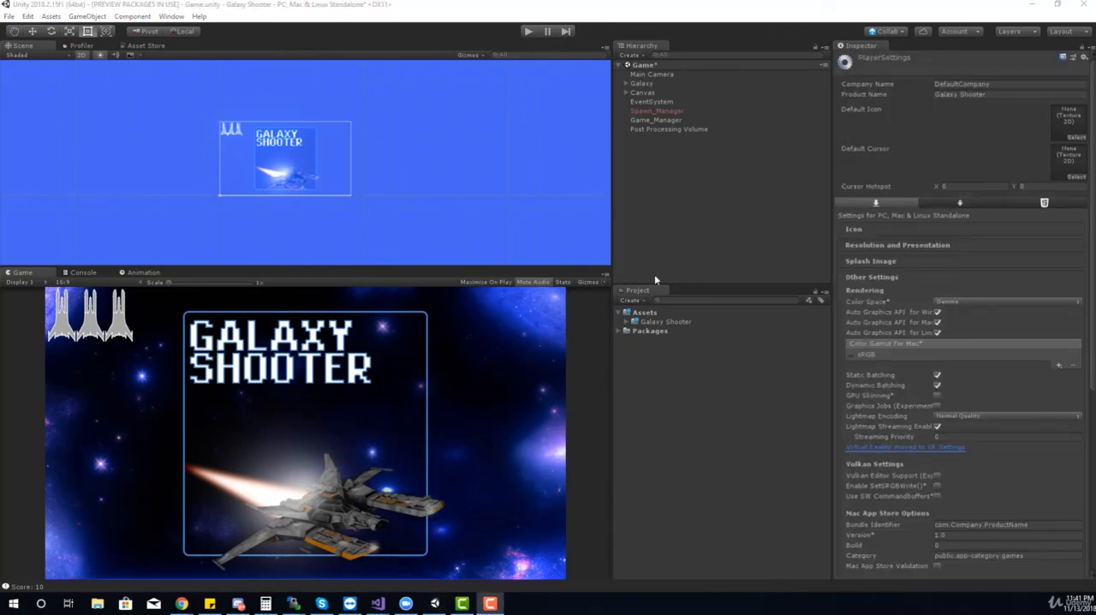
Set the project's rendering Color Space to Linear in the Player settings
left_click(29, 16)
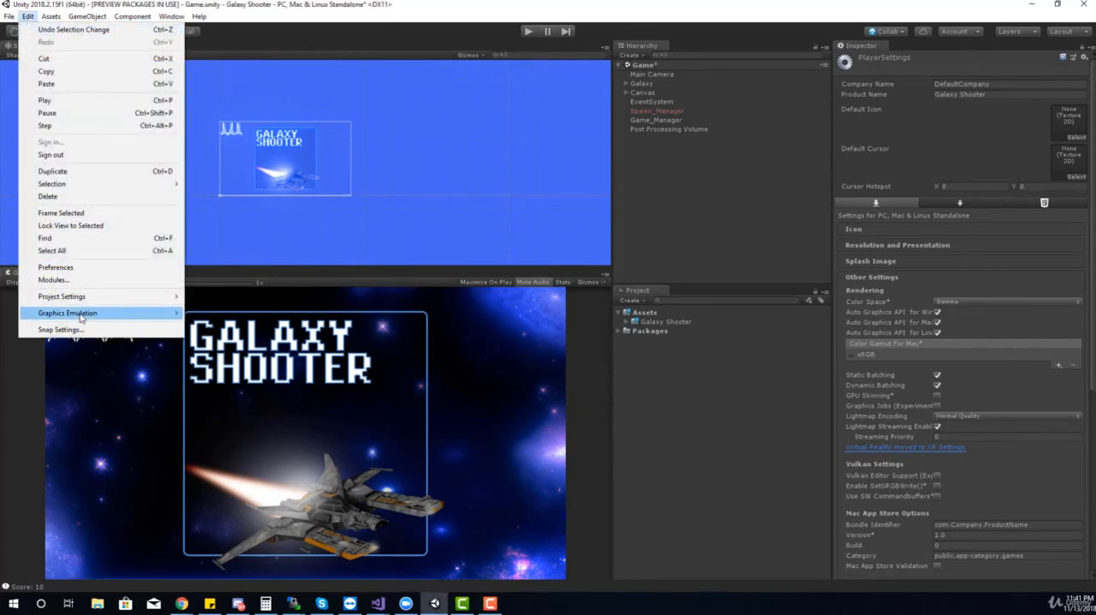
mouse_move(77, 296)
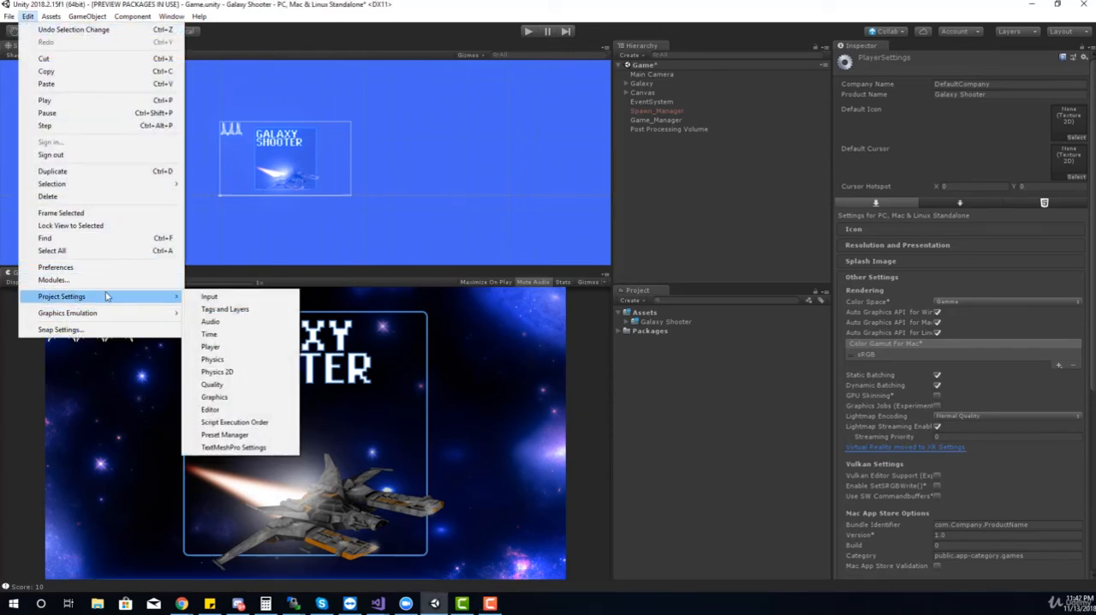
left_click(233, 348)
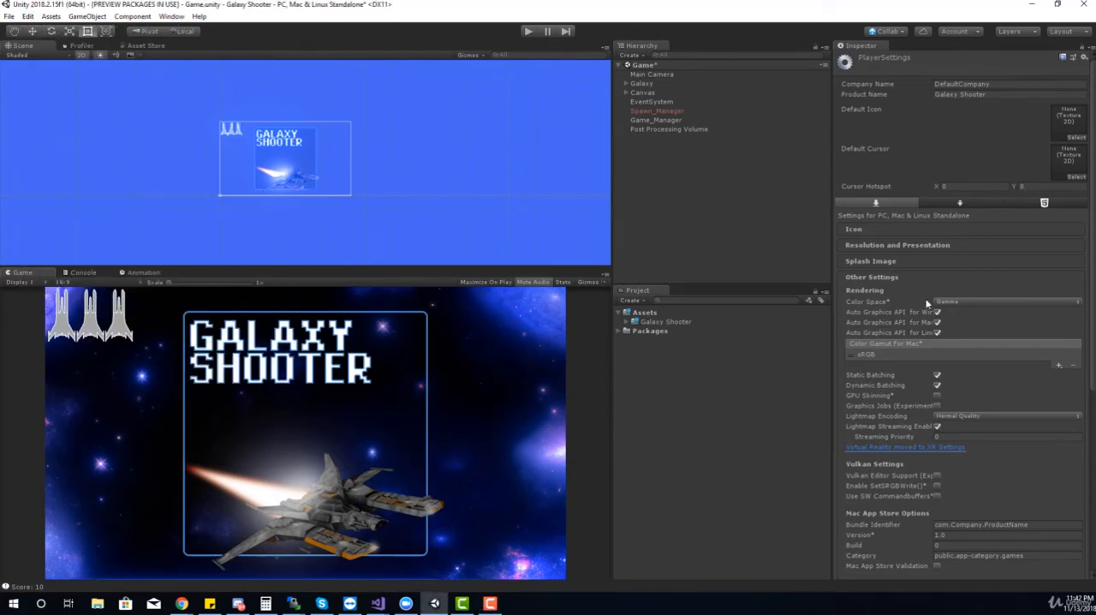
left_click(942, 301)
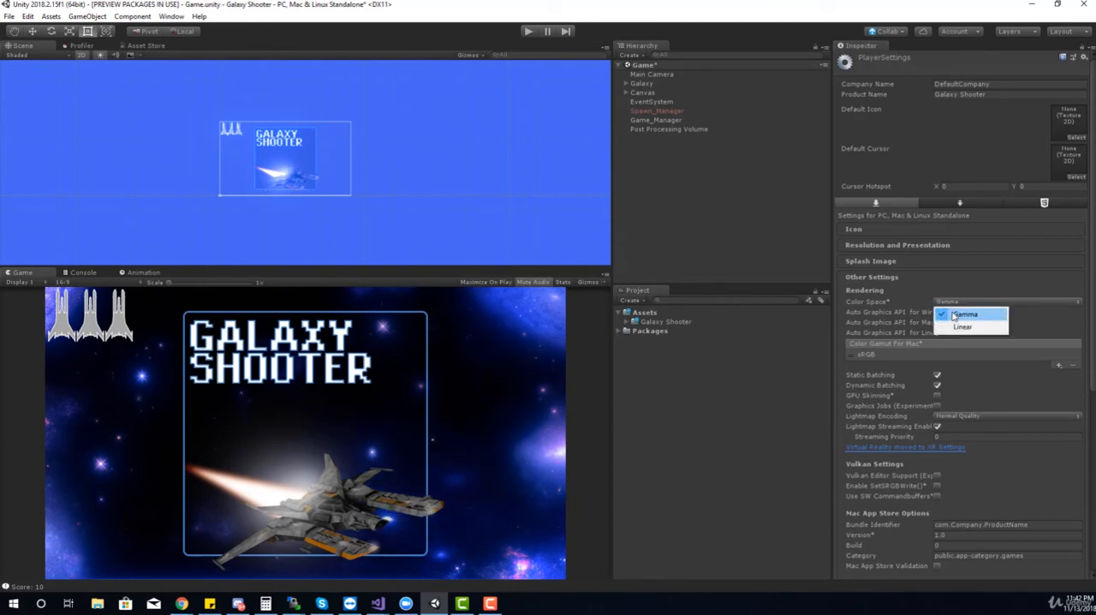
left_click(960, 327)
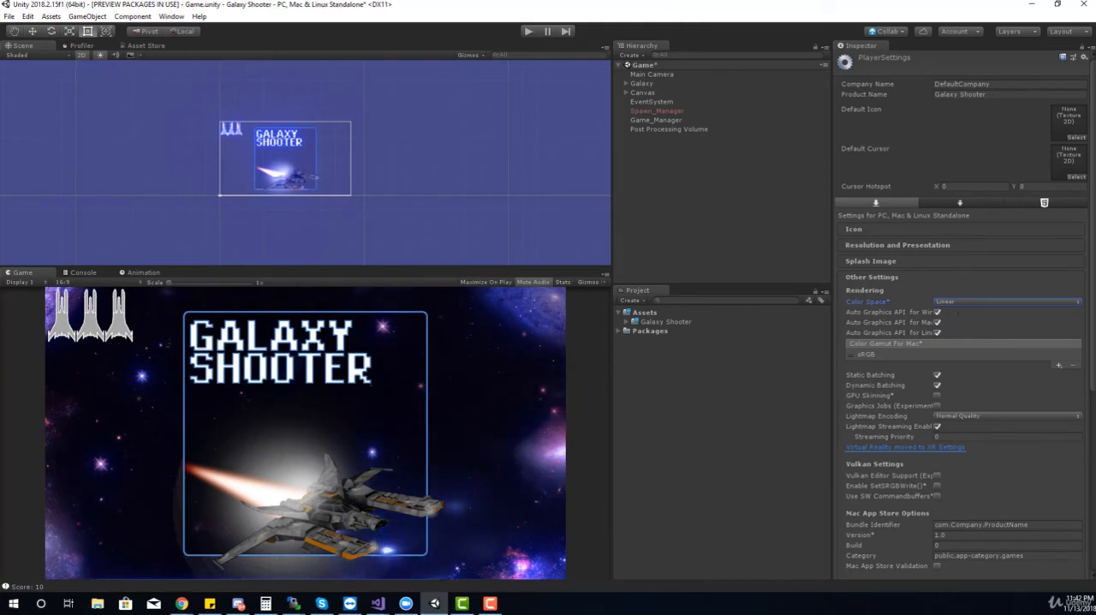
Enable the Post Processing Volume's Color Grading mode and tonemapping overrides, trying Neutral and Custom tonemapping before setting it to ACES
left_click(666, 129)
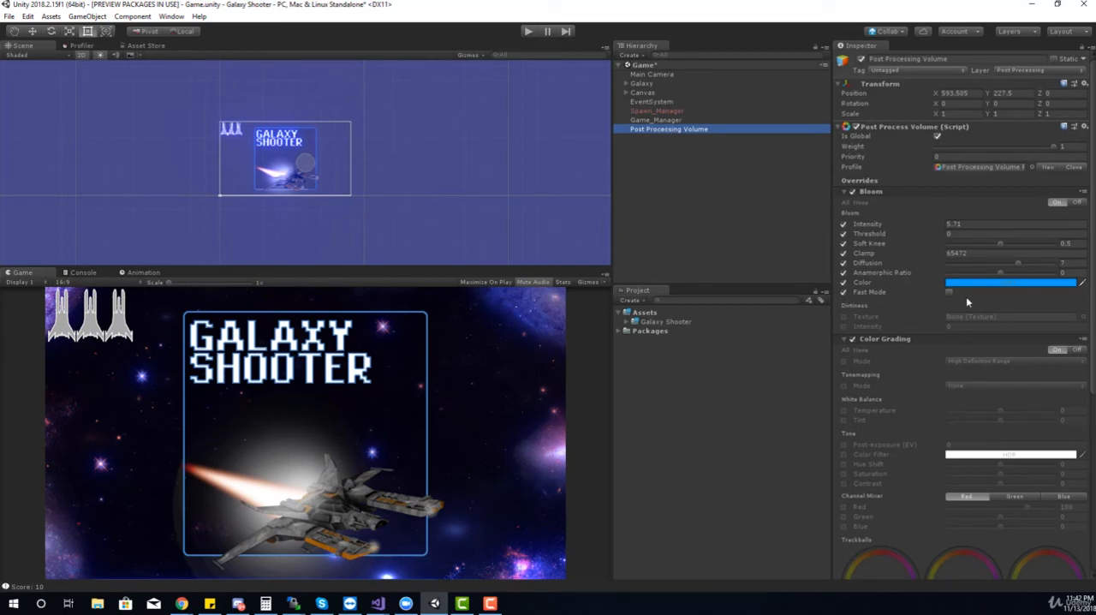
scroll(957, 410, "down", 3)
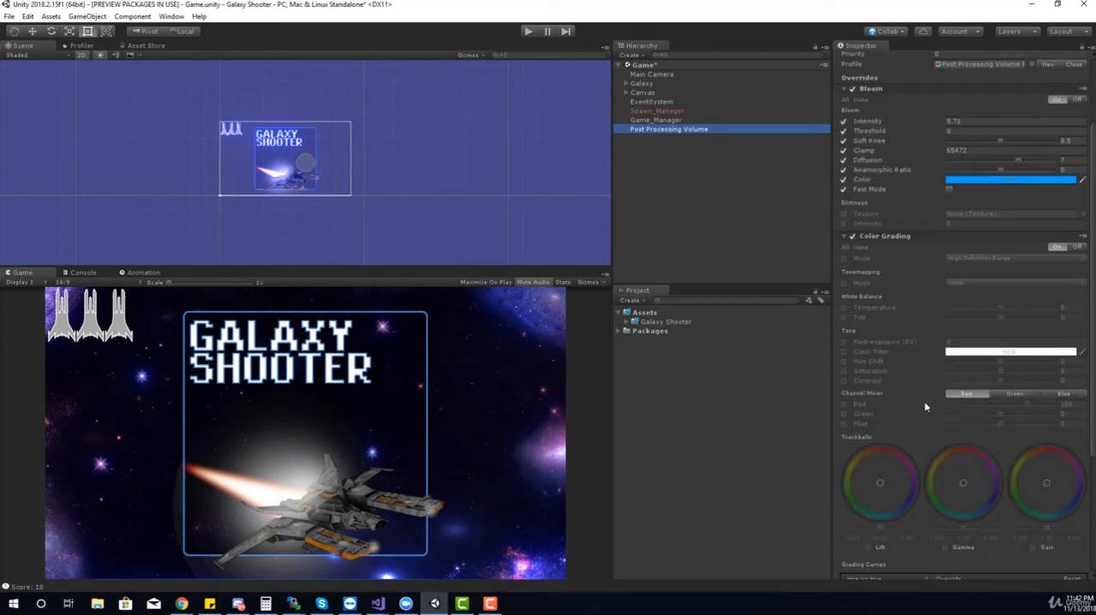
left_click(844, 257)
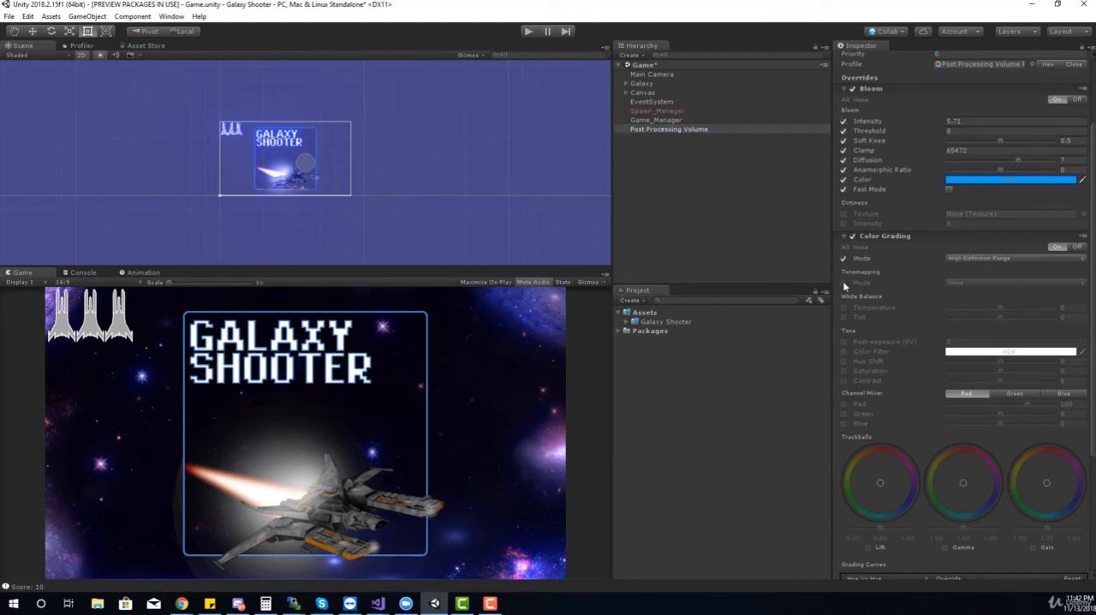
left_click(844, 283)
left_click(964, 284)
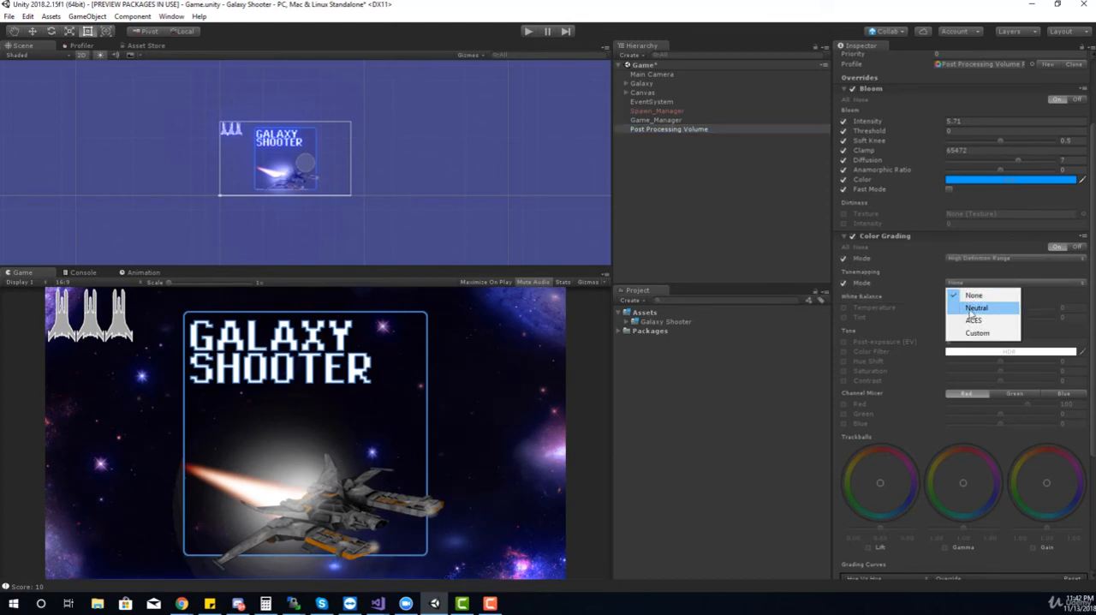
left_click(970, 309)
left_click(962, 284)
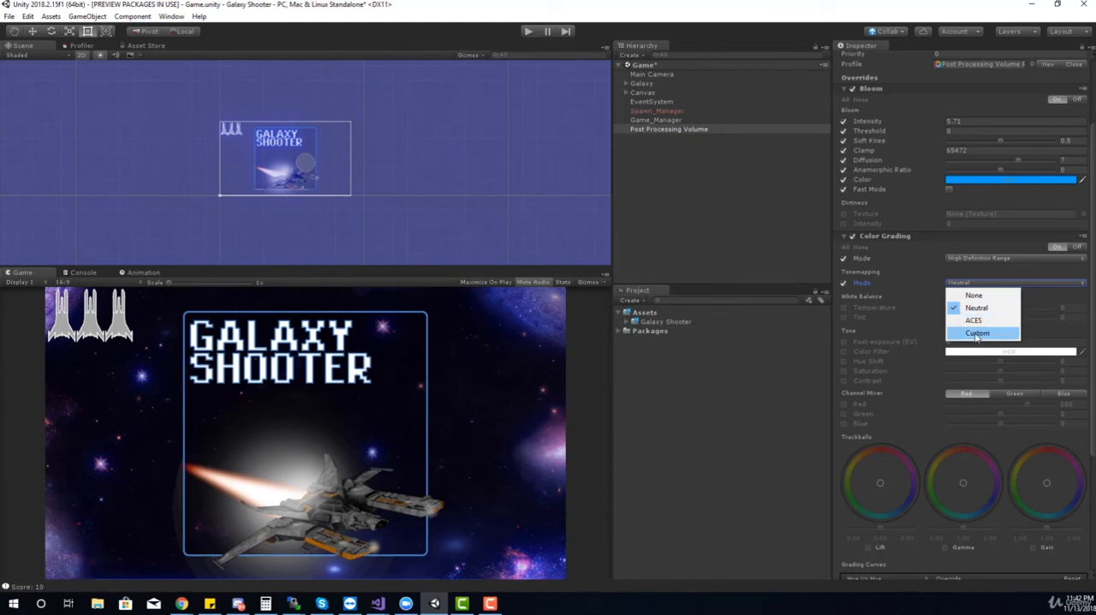
left_click(979, 330)
left_click(958, 284)
left_click(962, 319)
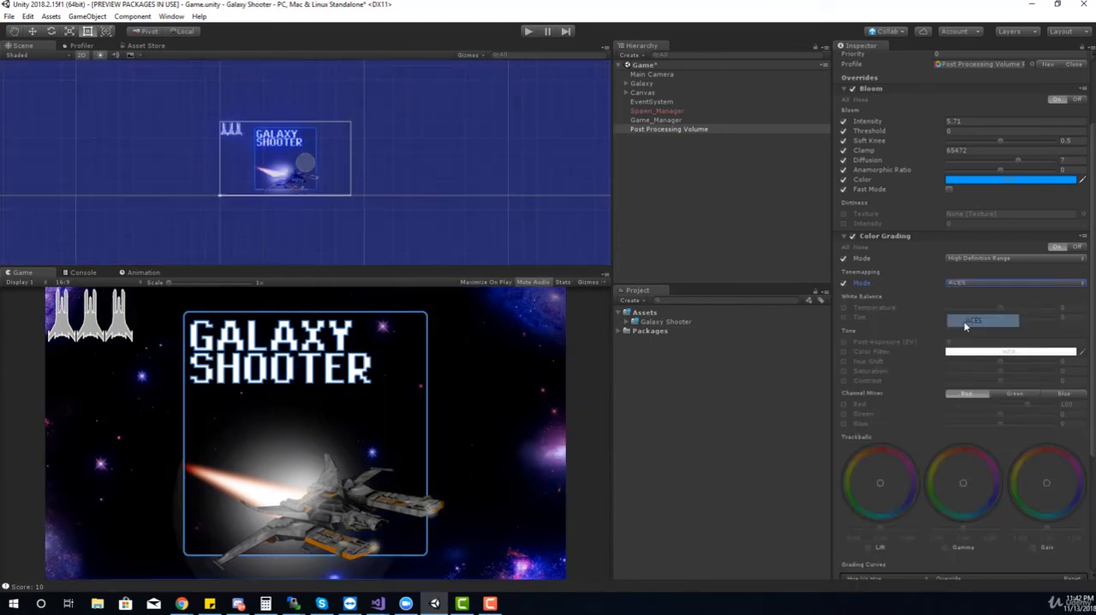
Enable the white balance overrides in Color Grading and set Temperature to -34 and Tint to -12
left_click(844, 307)
left_click_drag(1000, 313, 977, 320)
left_click(844, 317)
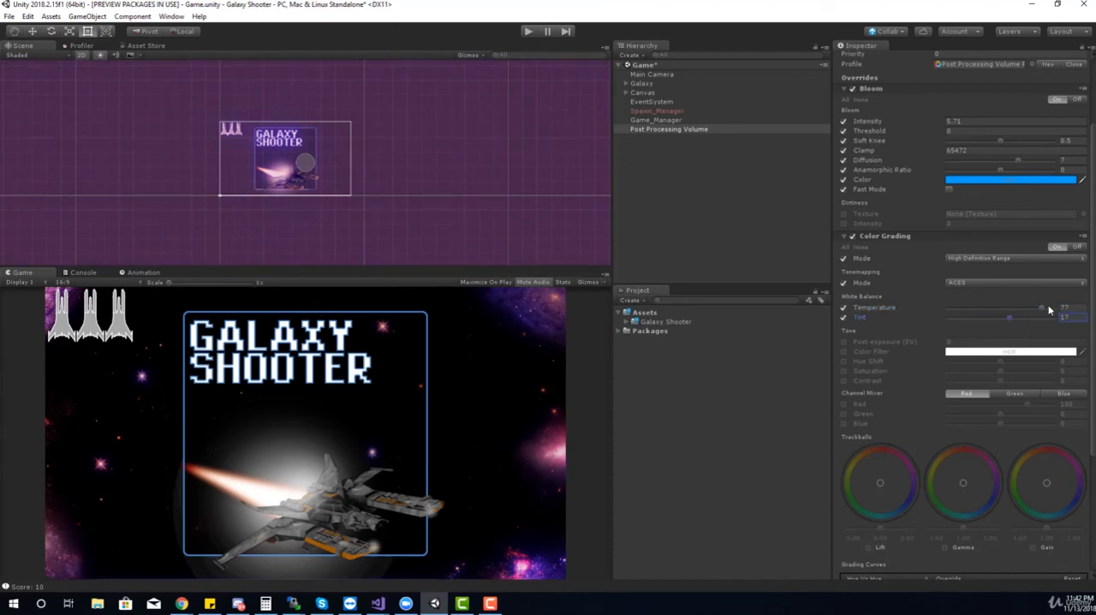
left_click_drag(1043, 308, 993, 318)
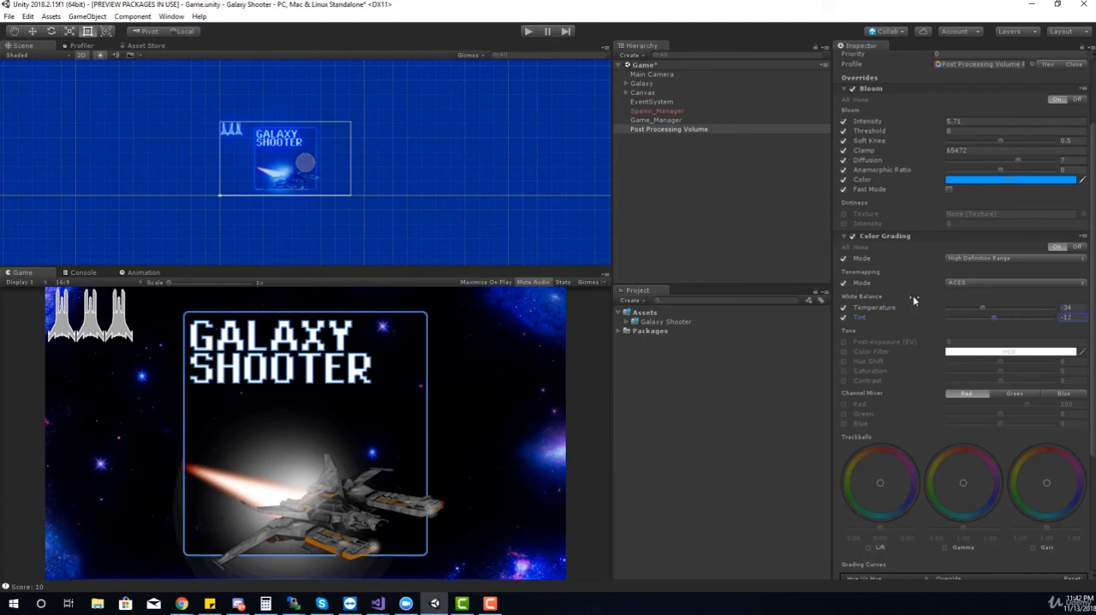
Play-test the game, flying the ship and shooting enemies to check the post-processing look, and stop the playback
left_click(528, 32)
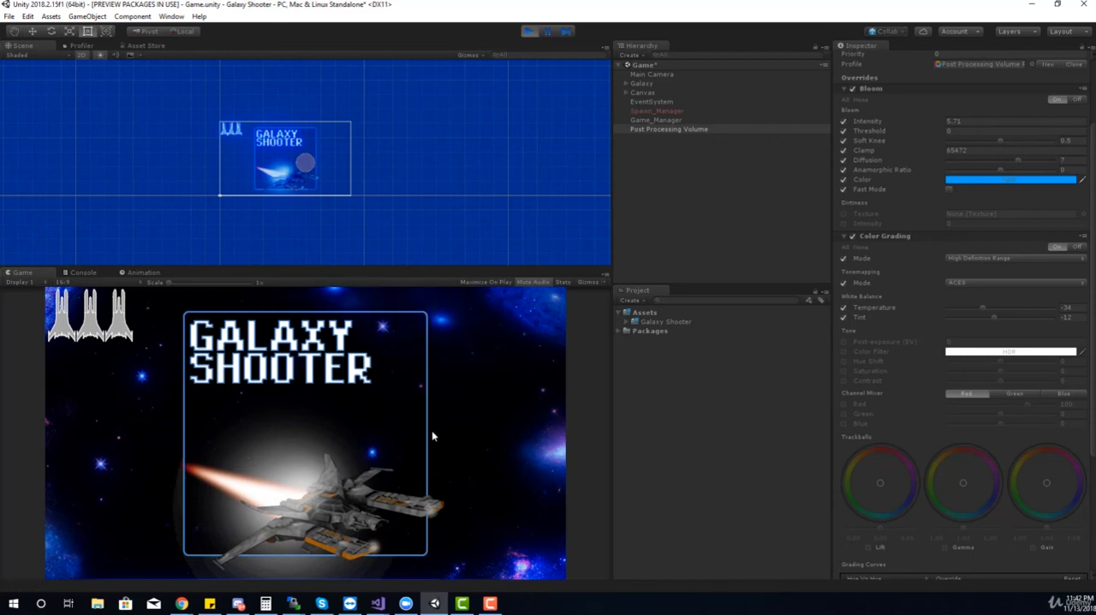
key("space")
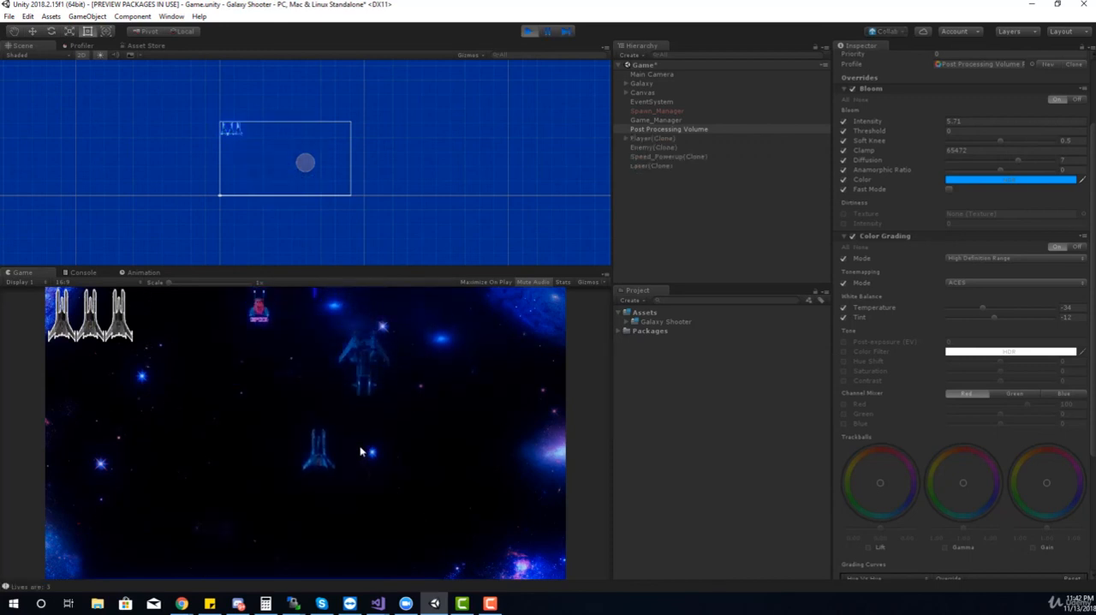
key("a")
key("s")
key("space")
key("d")
key("w")
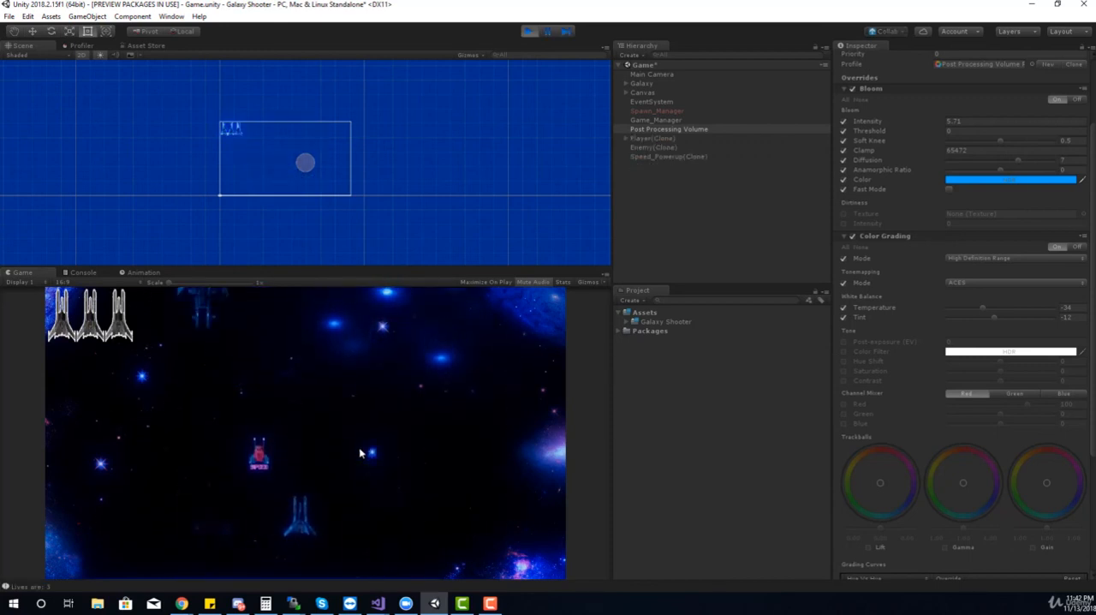
key("a")
key("s")
key("d")
key("space")
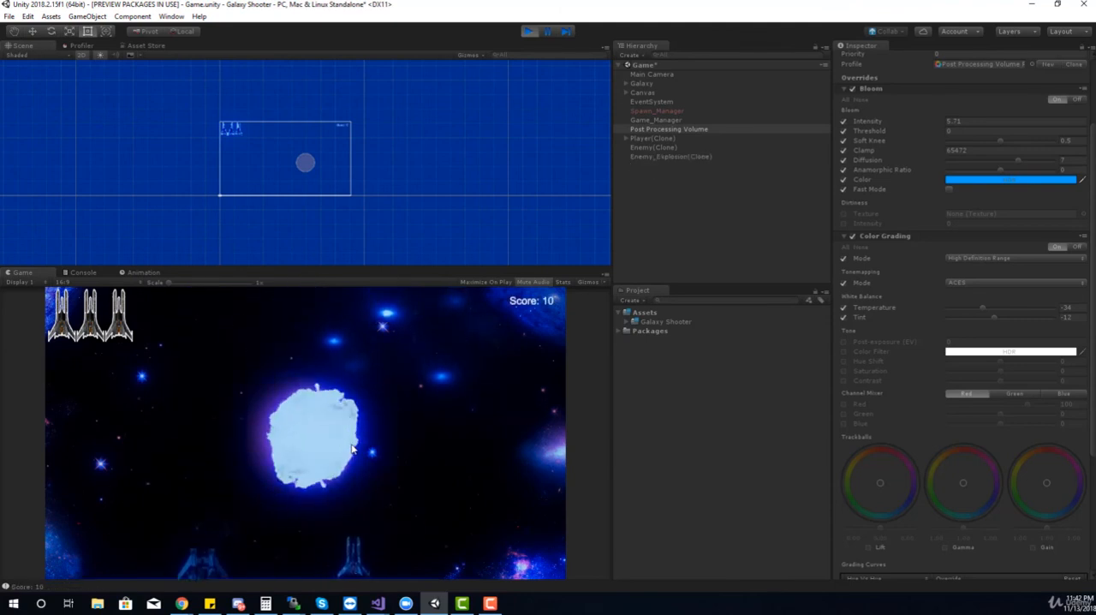
key("d")
key("w")
key("a")
key("s")
key("space")
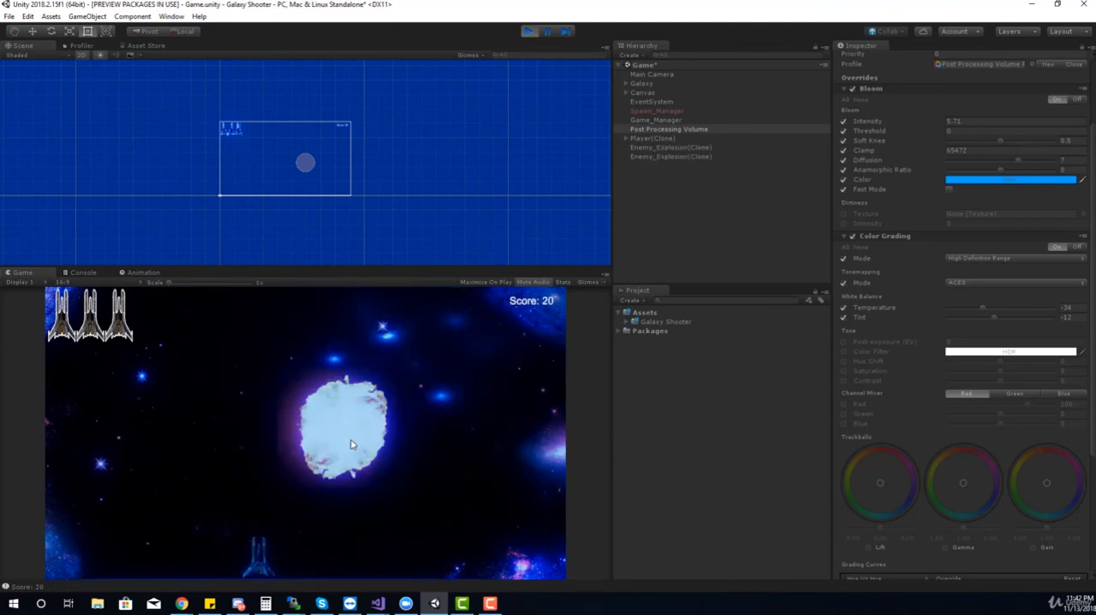
key("w")
key("a")
key("d")
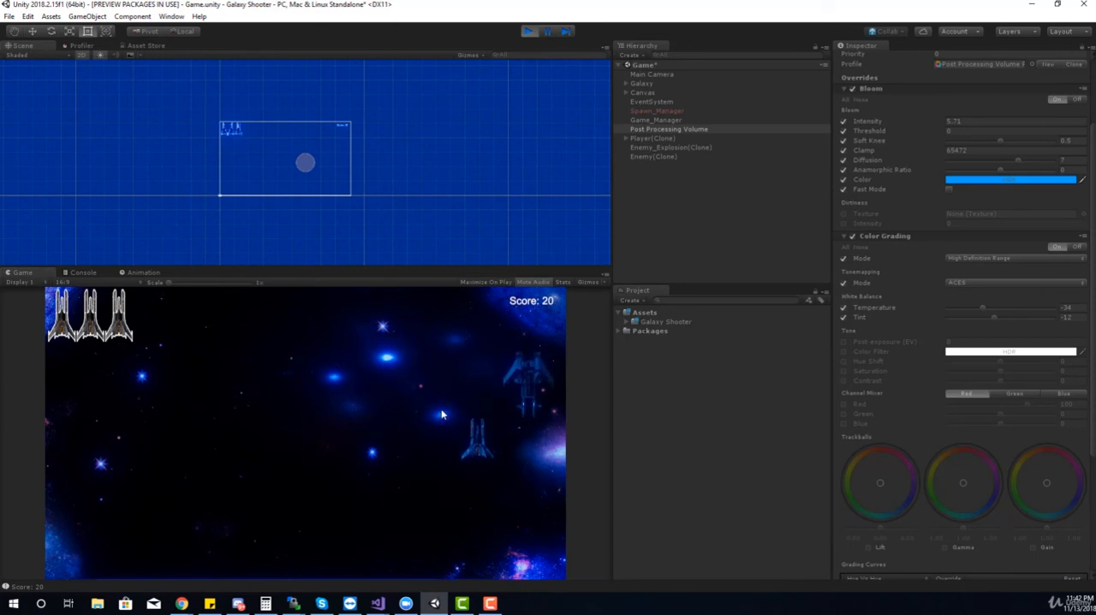
key("d")
key("s")
key("a")
key("w")
key("space")
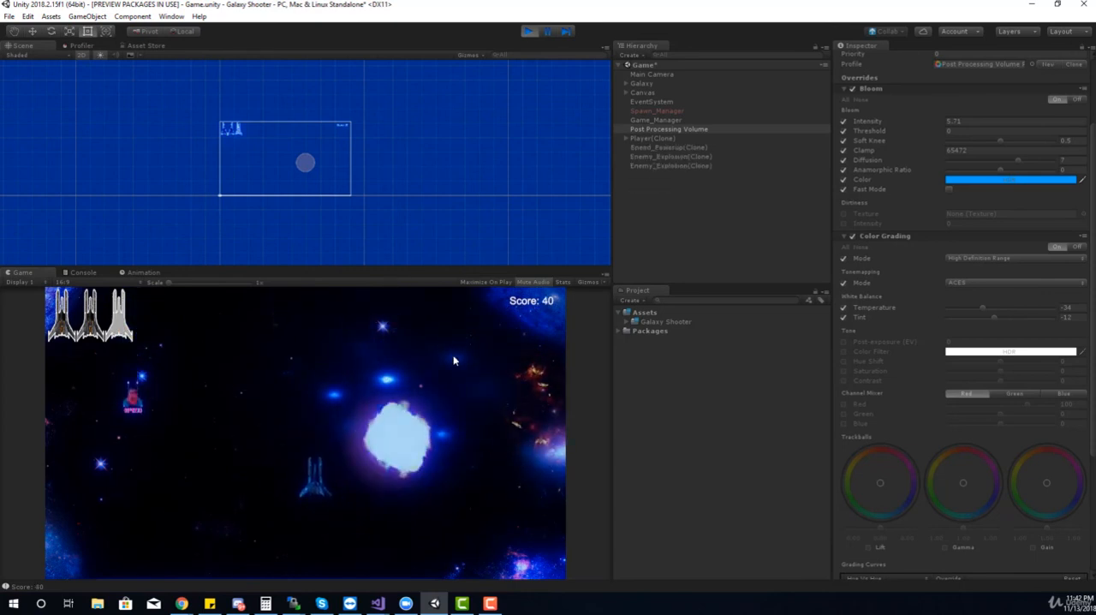
left_click(527, 32)
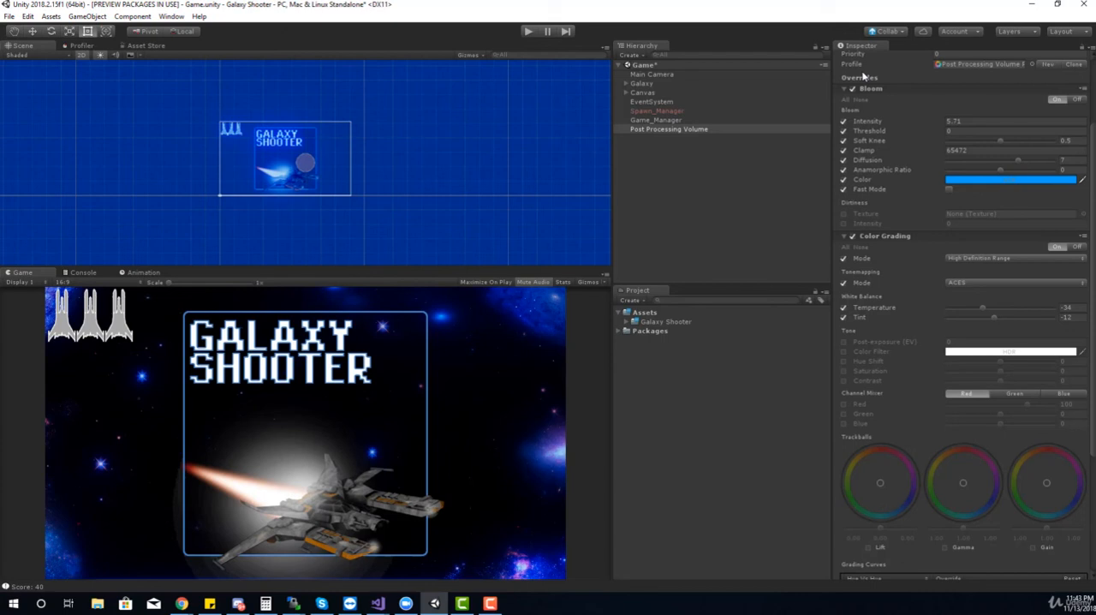
Review the post-processing setup: the Package Manager entry, the Main Camera's Post Process Layer and the Post Processing Volume's settings
left_click(171, 16)
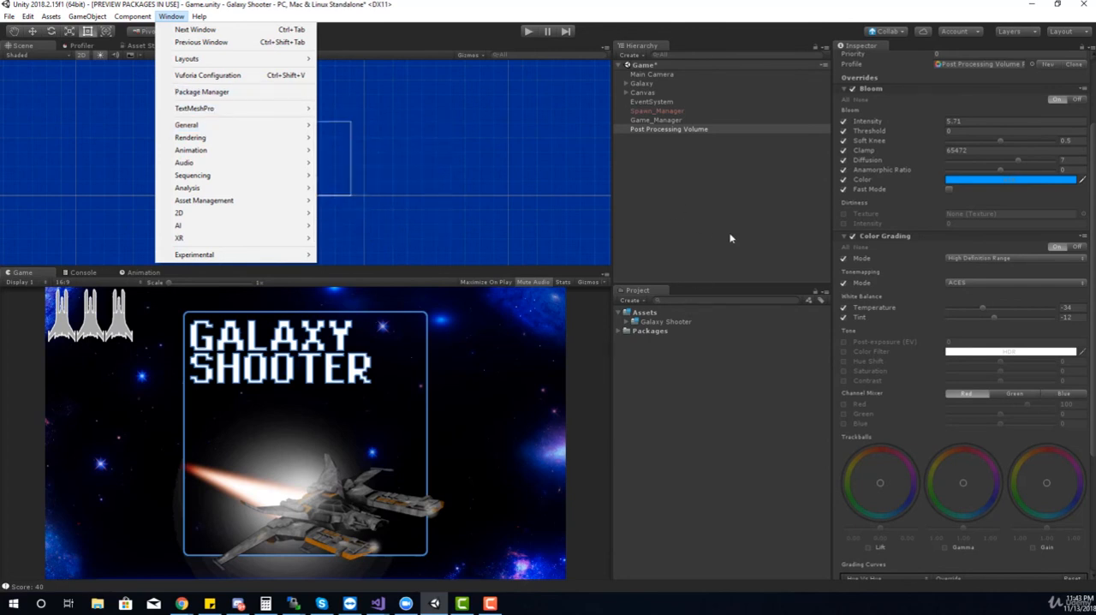
left_click(666, 79)
left_click(664, 76)
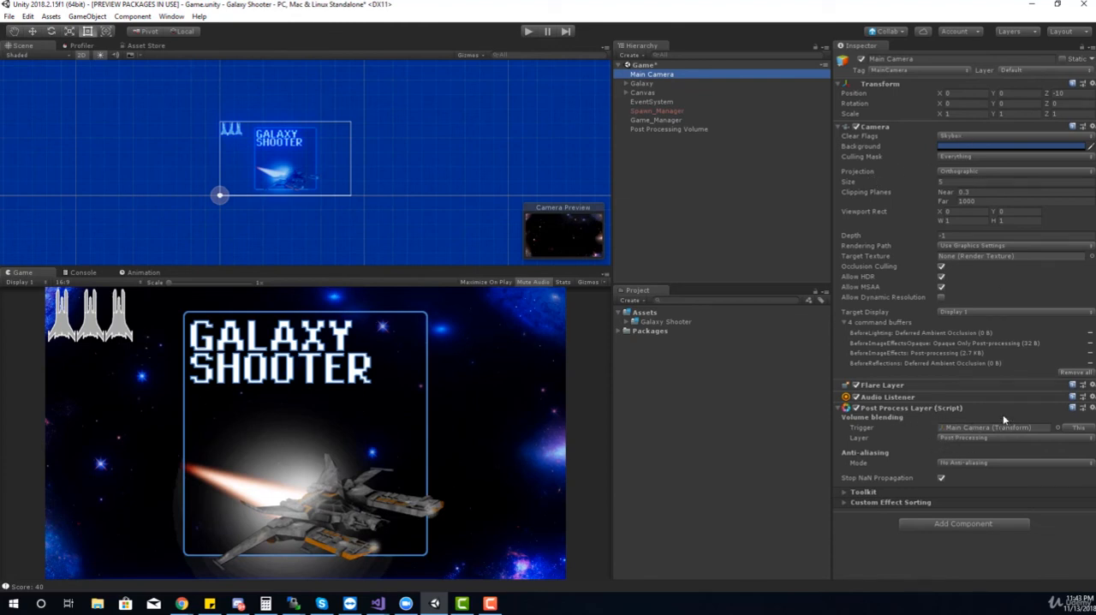
left_click(685, 129)
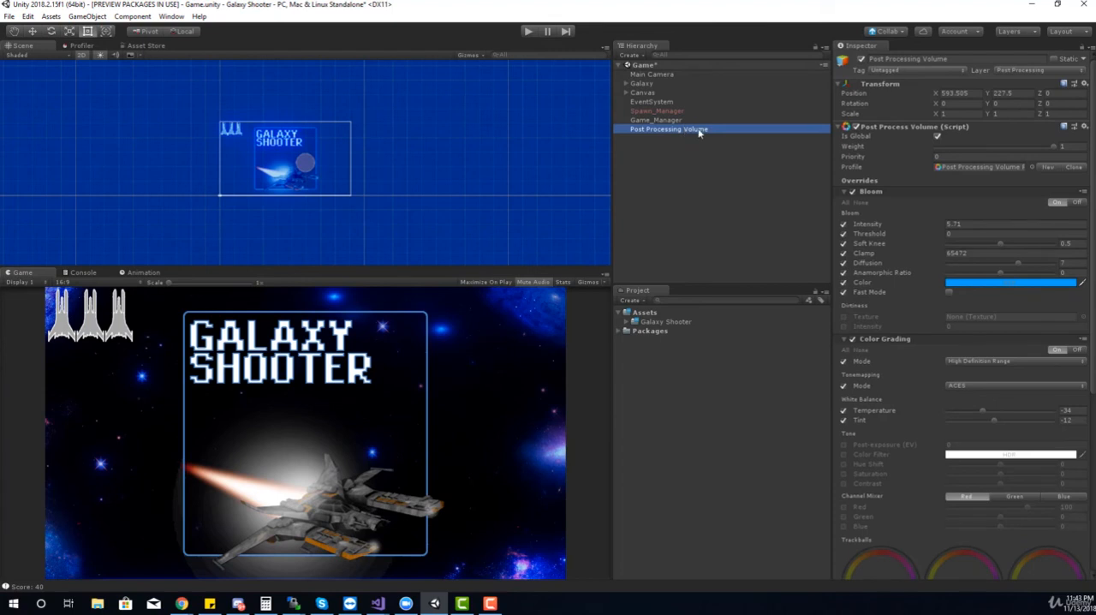